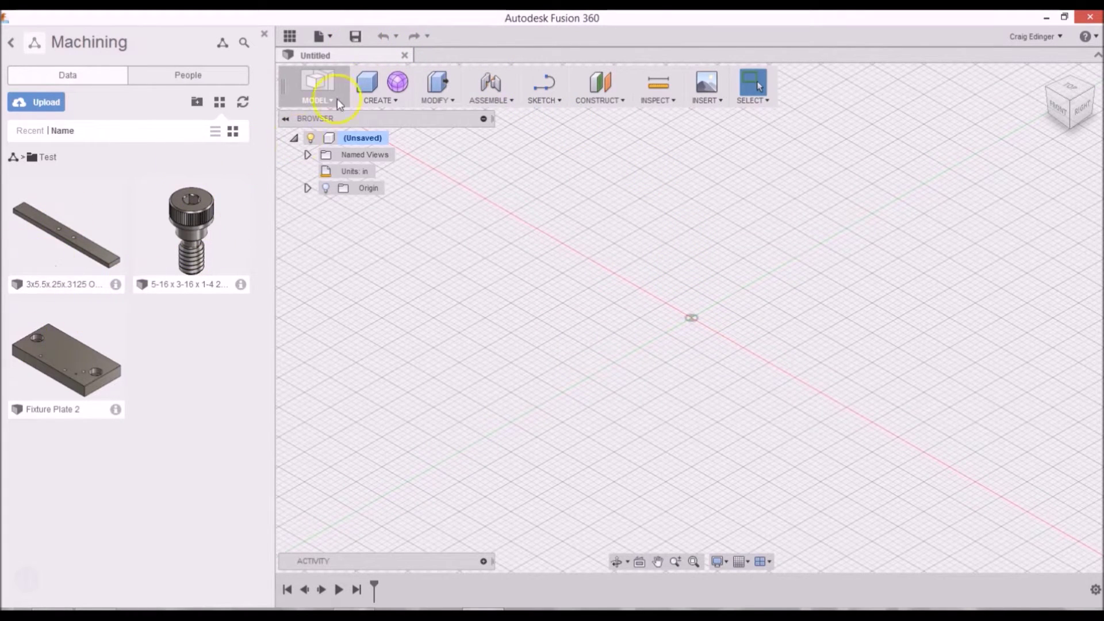
Save the empty design as 'Test' in the Machining project's Test folder
{"action": "left_click", "coordinate": [356, 35]}
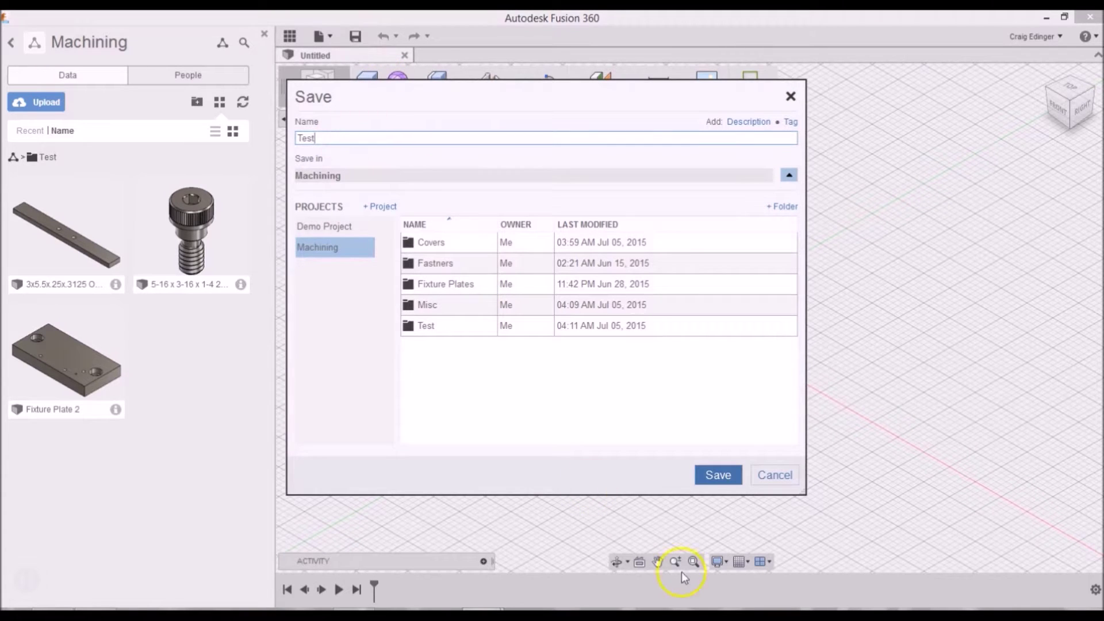
{"action": "double_click", "coordinate": [427, 326]}
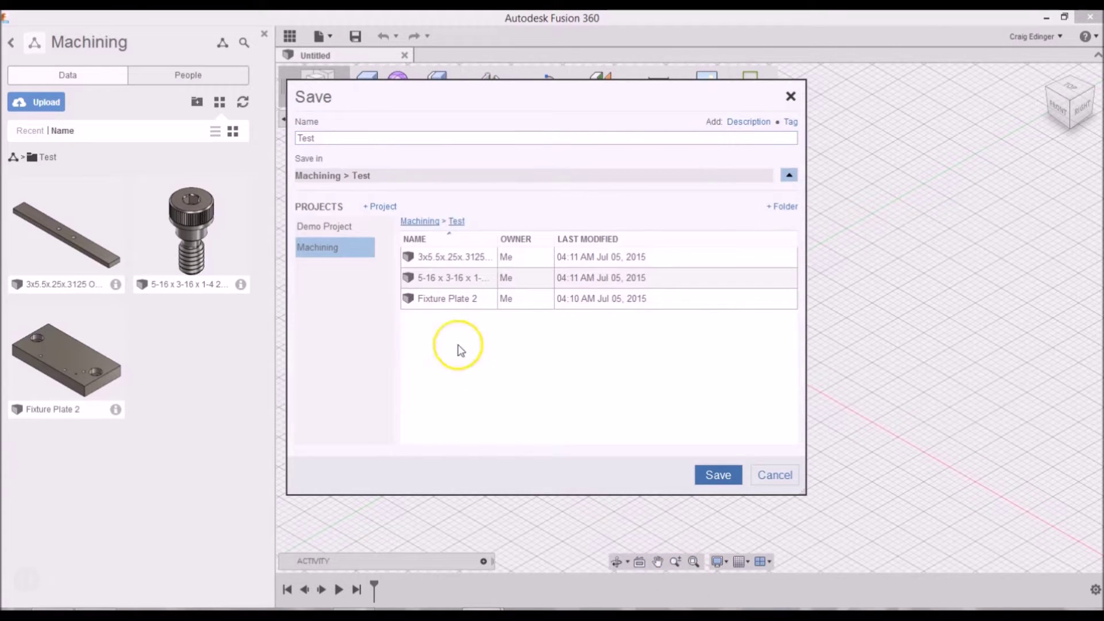
{"action": "left_click", "coordinate": [719, 475]}
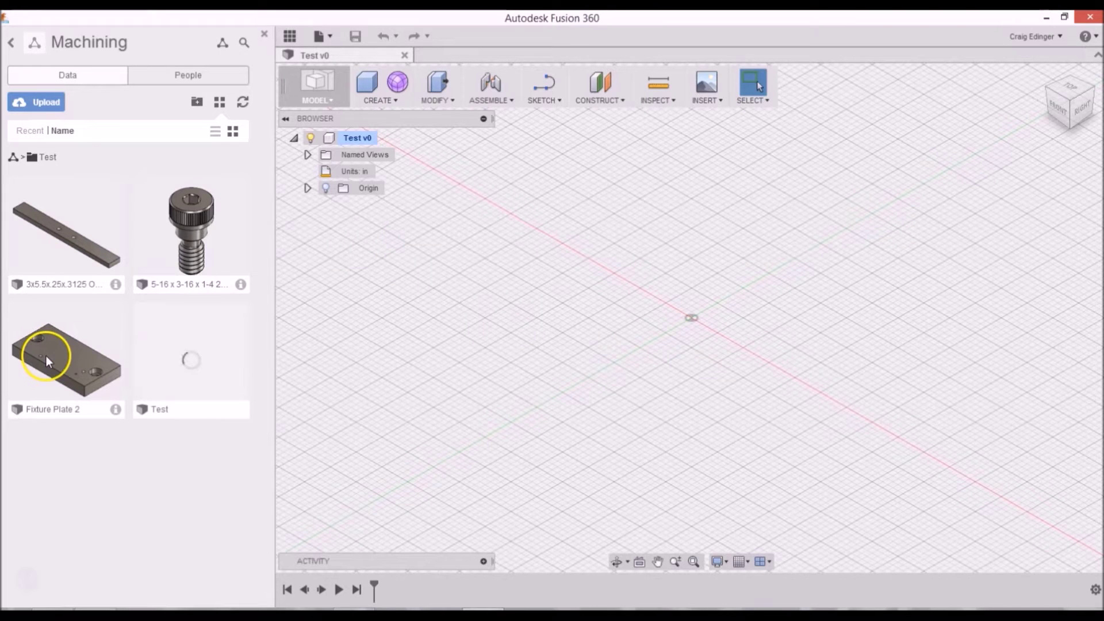
Insert Fixture Plate 2 from the Data panel at its default position and recentre the view
{"action": "mouse_move", "coordinate": [46, 356]}
{"action": "left_mouse_down"}
{"action": "mouse_move", "coordinate": [552, 295]}
{"action": "mouse_move", "coordinate": [657, 295]}
{"action": "left_mouse_up"}
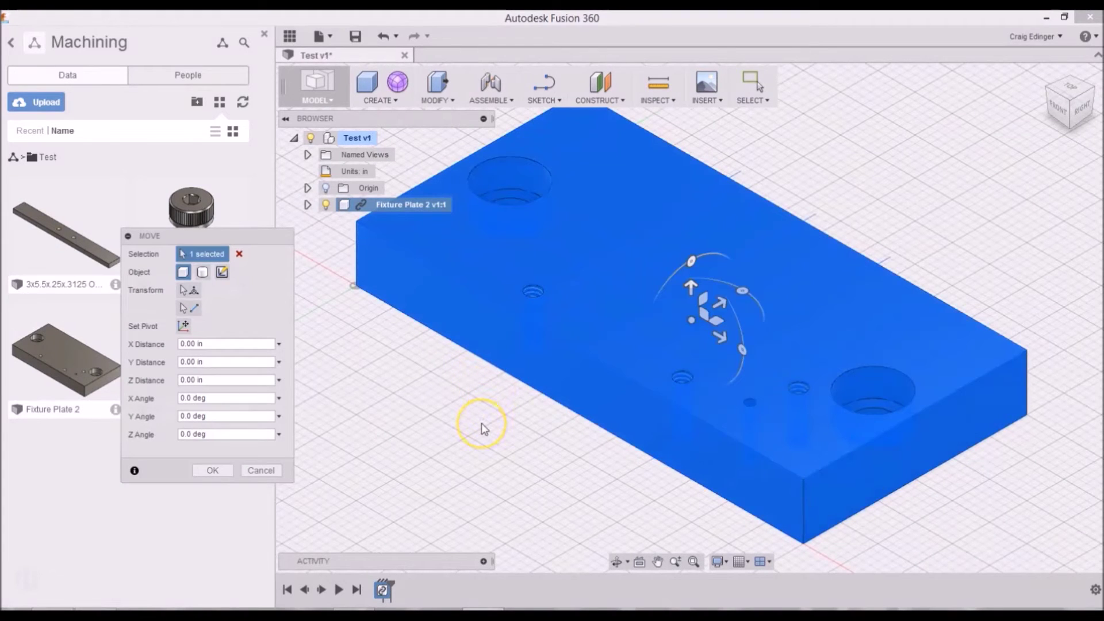
{"action": "key", "text": "Return"}
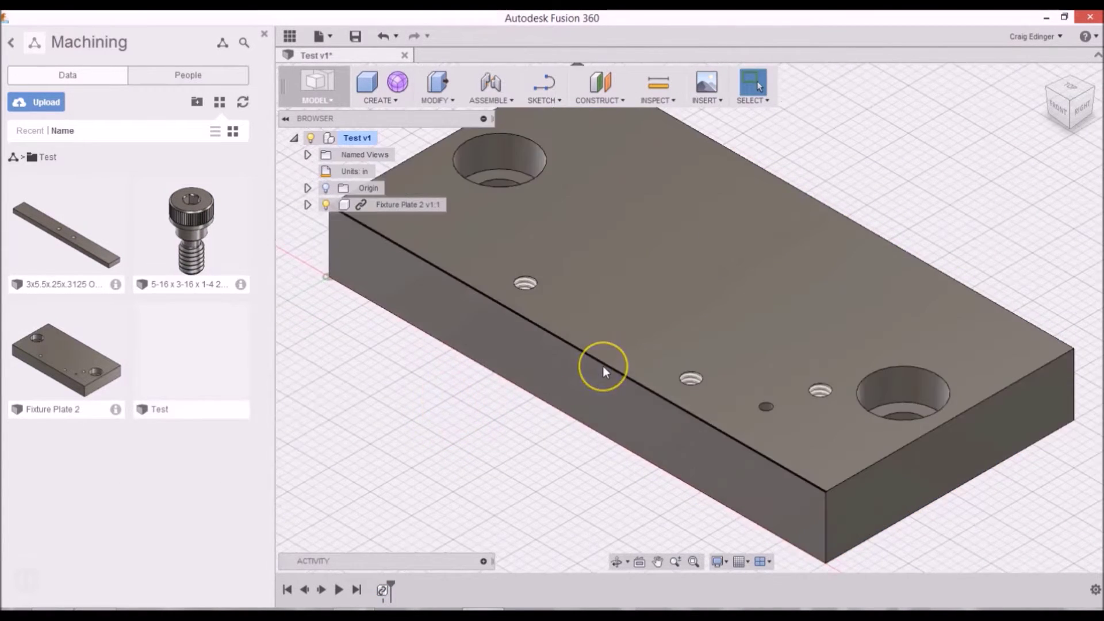
{"action": "scroll", "coordinate": [603, 366], "scroll_direction": "down", "scroll_amount": 3}
{"action": "middle_click_drag", "start_coordinate": [520, 420], "coordinate": [567, 385]}
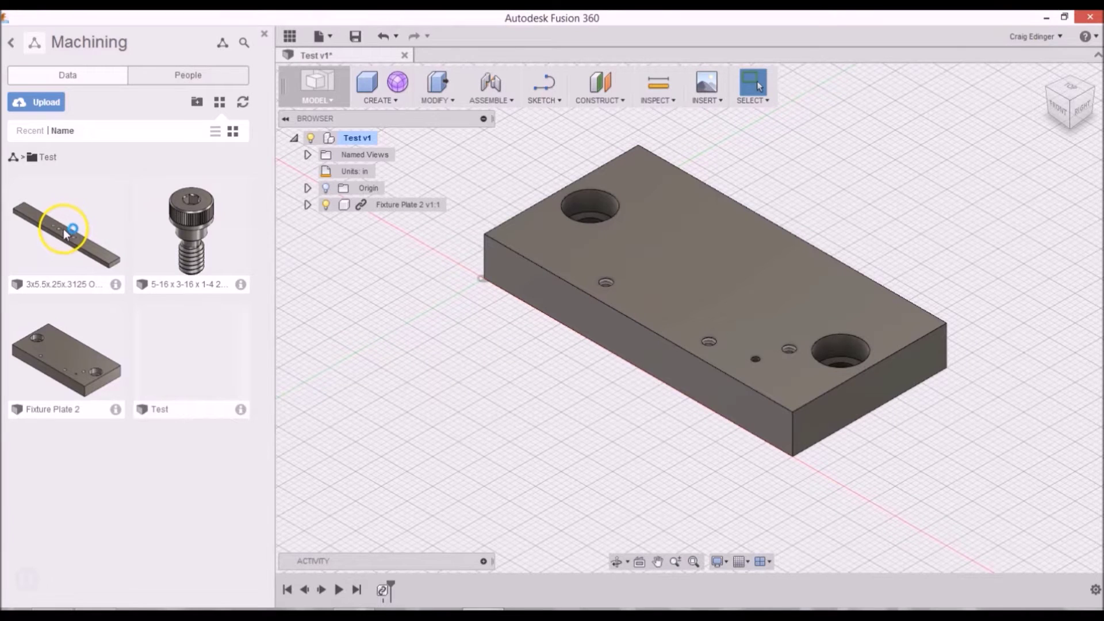
Insert the 3x5.5x.25x.3125 Oval Bracket and move it down-left, clear of the plate
{"action": "left_click_drag", "start_coordinate": [68, 239], "coordinate": [437, 341]}
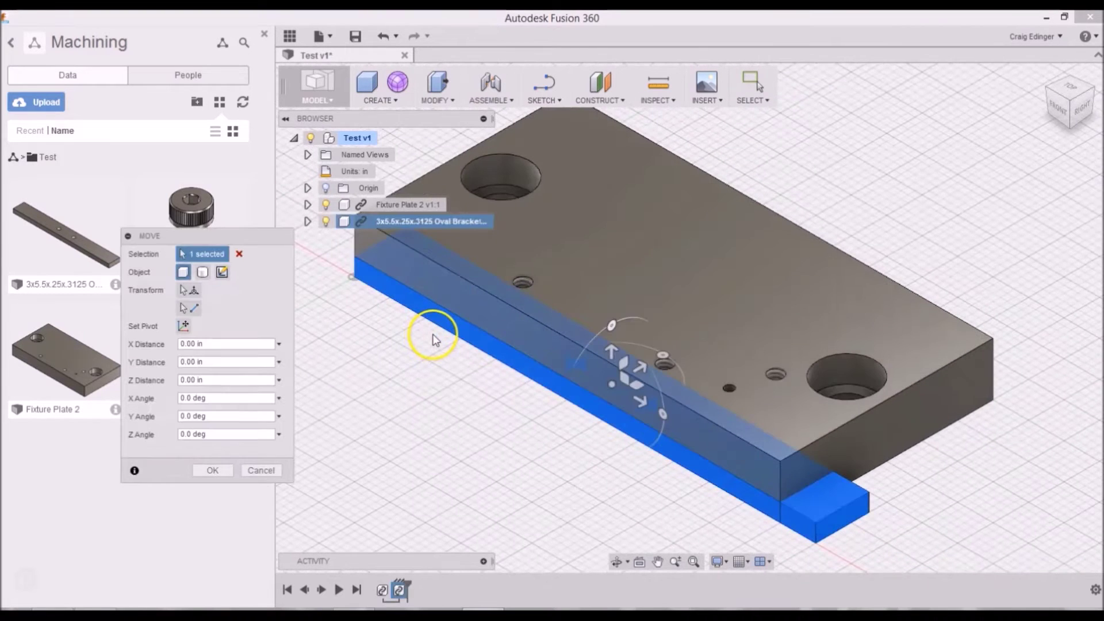
{"action": "left_click_drag", "start_coordinate": [603, 382], "coordinate": [493, 441]}
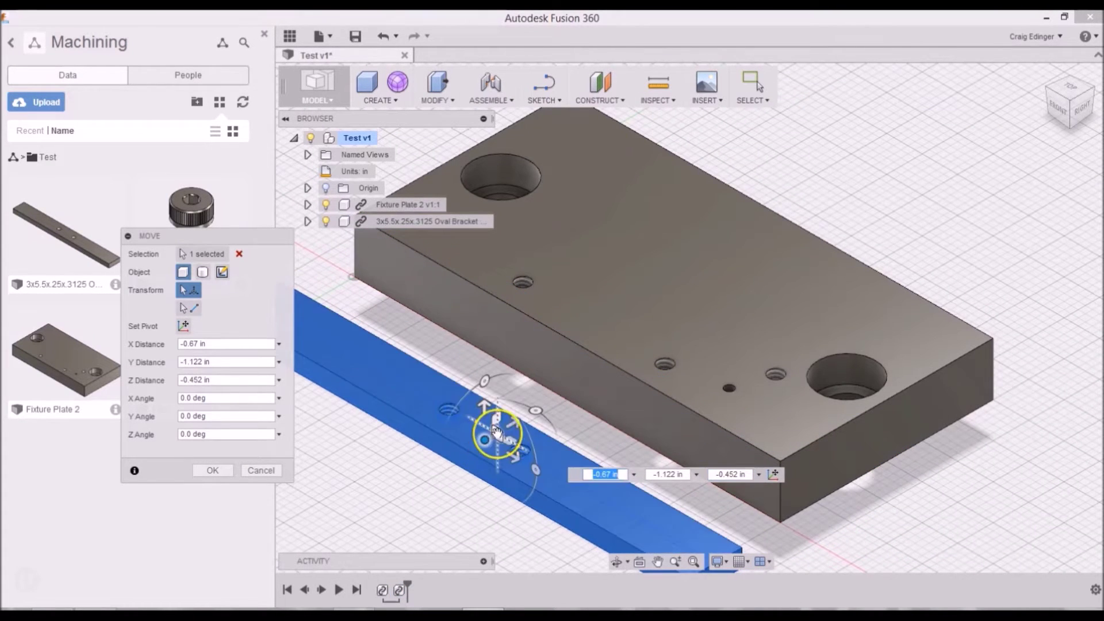
{"action": "key", "text": "Return"}
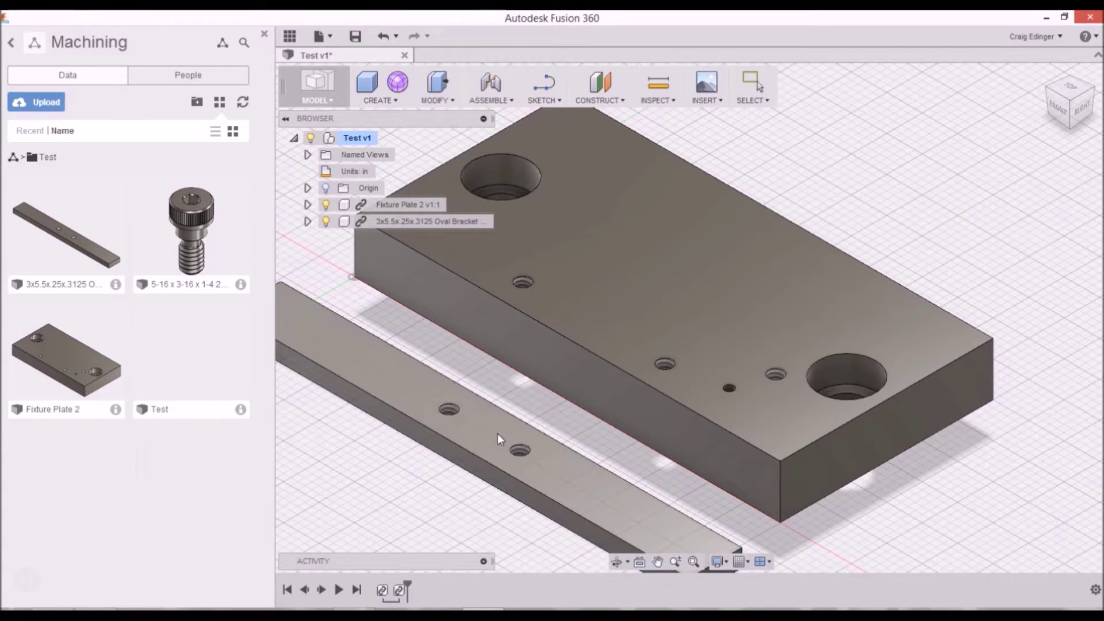
{"action": "scroll", "coordinate": [632, 316], "scroll_direction": "down", "scroll_amount": 3}
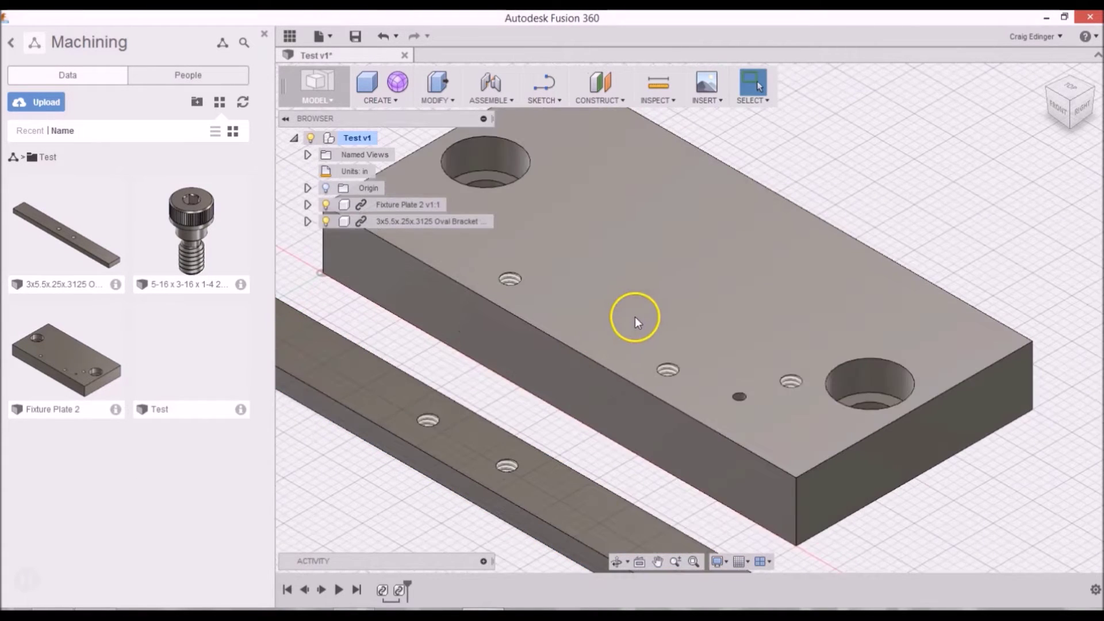
{"action": "middle_click_drag", "start_coordinate": [635, 316], "coordinate": [586, 340], "text": "shift"}
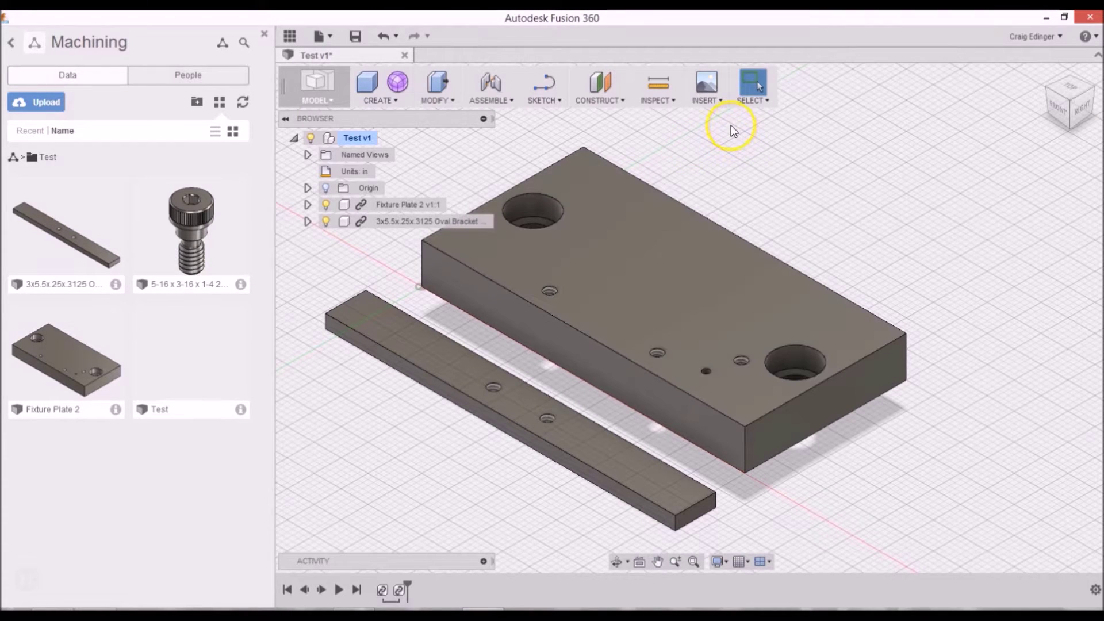
Rigidly join the Oval Bracket onto a plate hole, then save as Test v2
{"action": "left_click", "coordinate": [494, 102]}
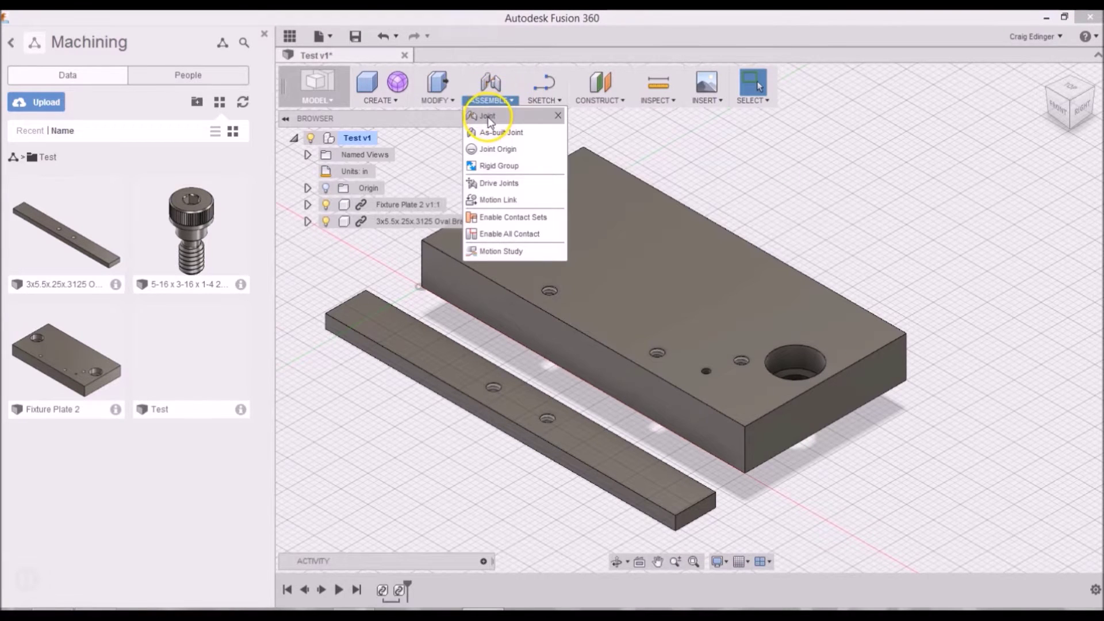
{"action": "left_click", "coordinate": [487, 118]}
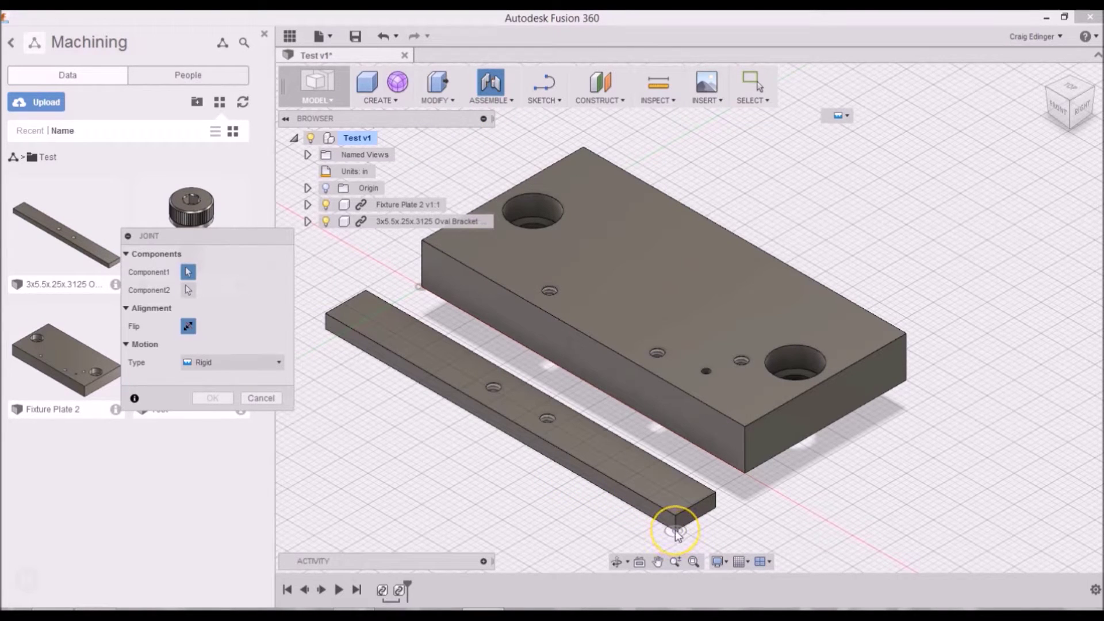
{"action": "left_click", "coordinate": [676, 532]}
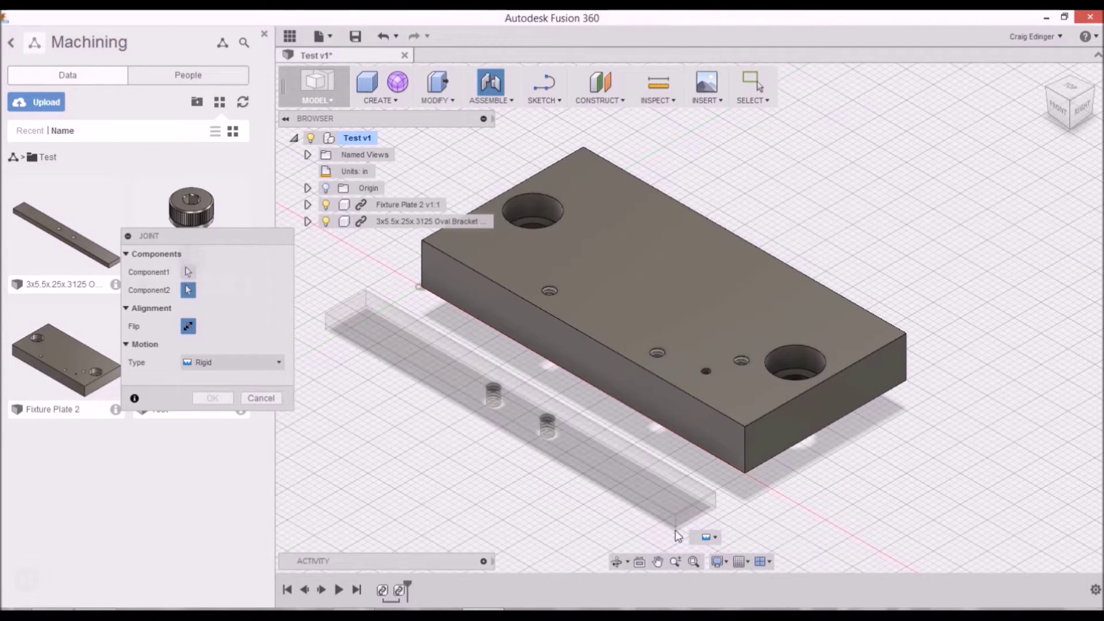
{"action": "left_click", "coordinate": [707, 371]}
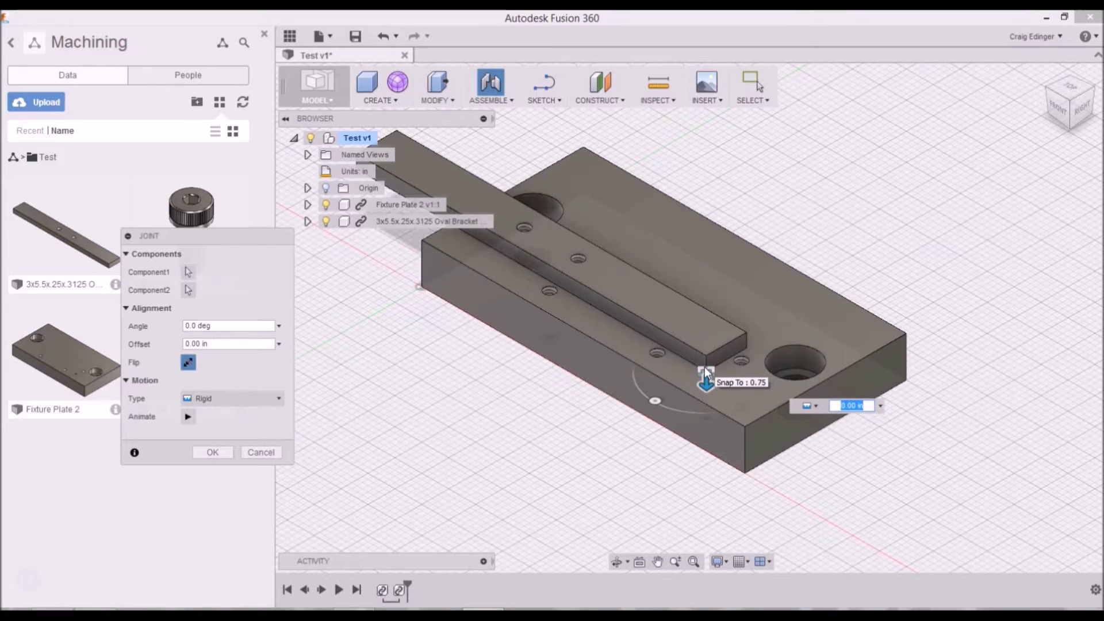
{"action": "key", "text": "Return"}
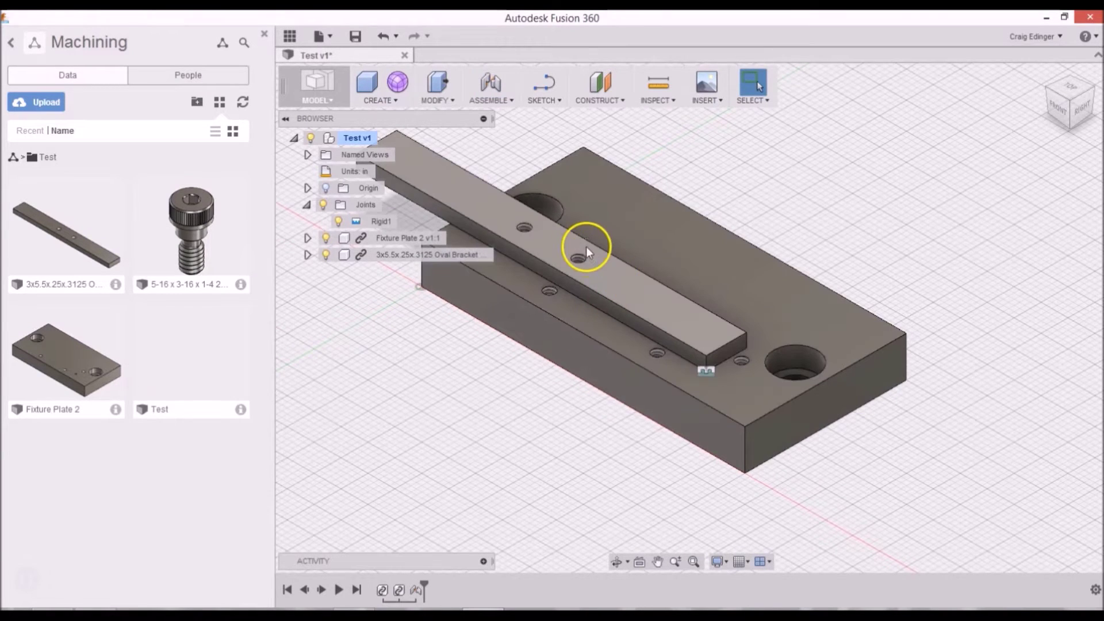
{"action": "middle_click_drag", "start_coordinate": [584, 246], "coordinate": [738, 305]}
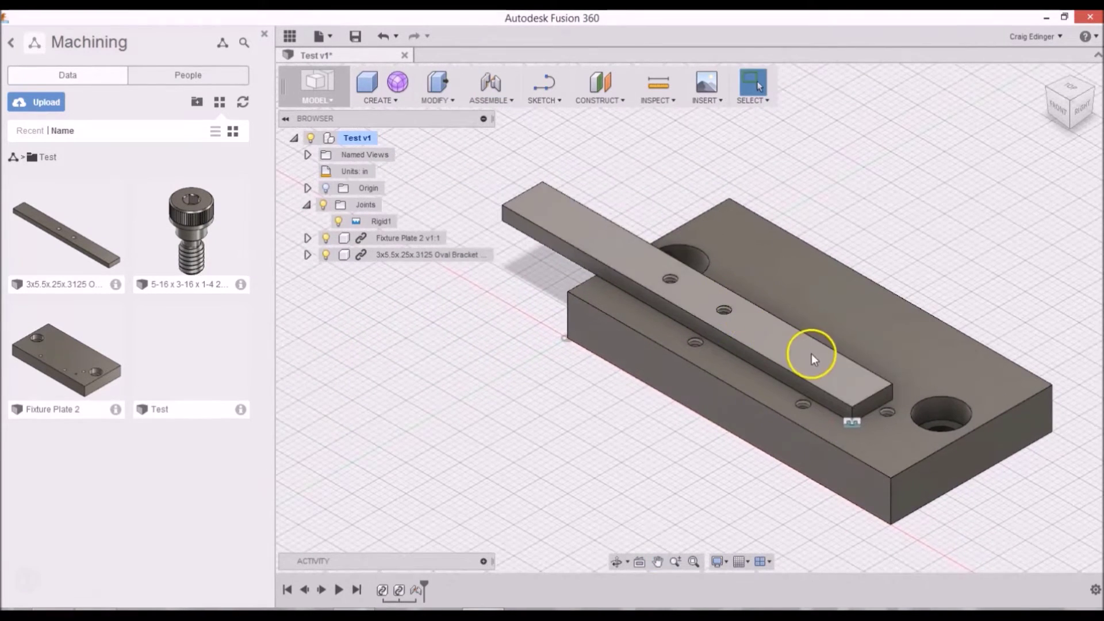
{"action": "key", "text": "ctrl+s"}
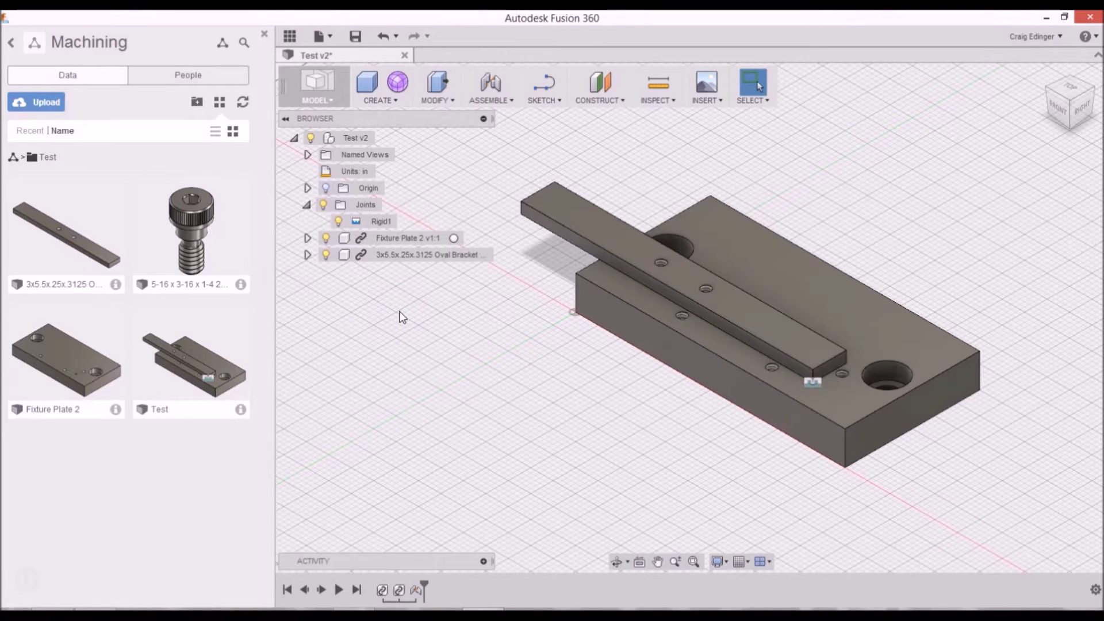
Create a new blank Untitled design from the File menu
{"action": "left_click", "coordinate": [316, 37]}
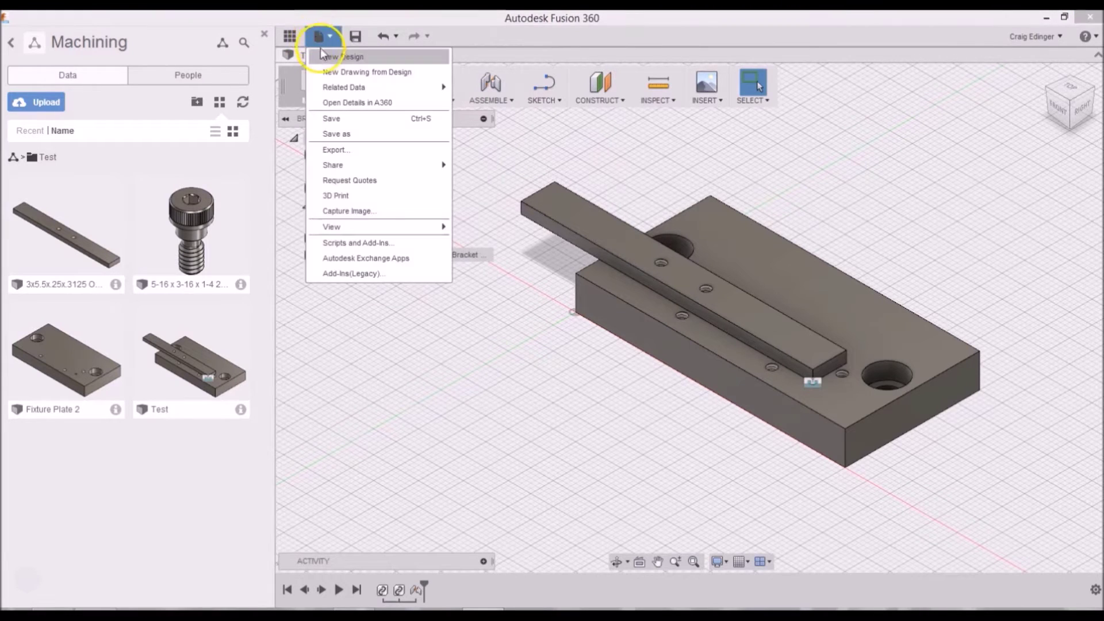
{"action": "left_click", "coordinate": [326, 58]}
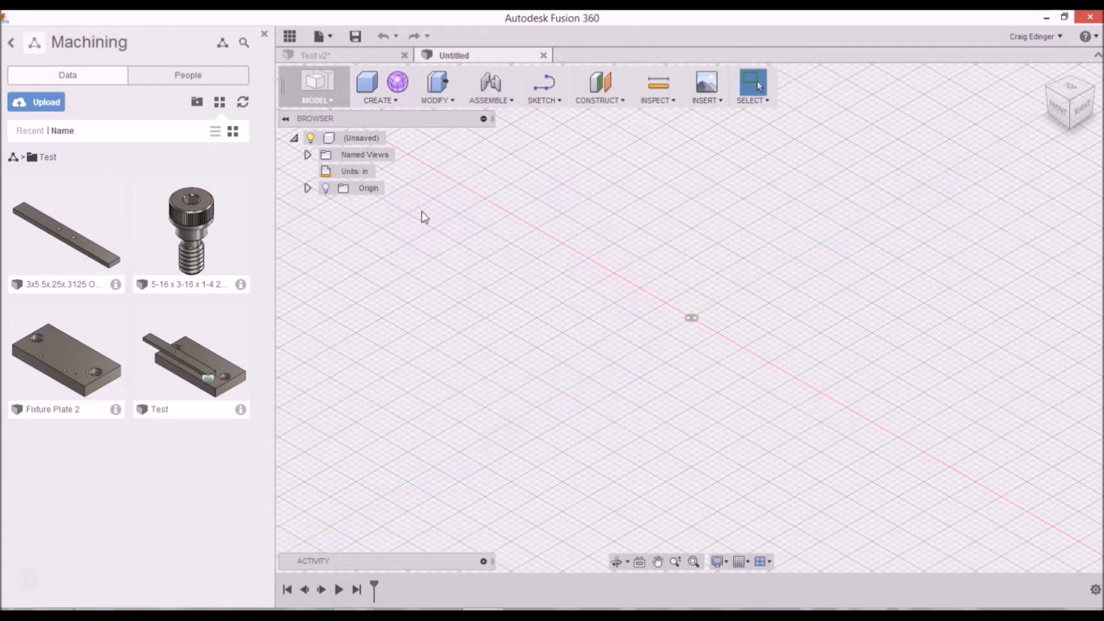
{"action": "left_click", "coordinate": [704, 101]}
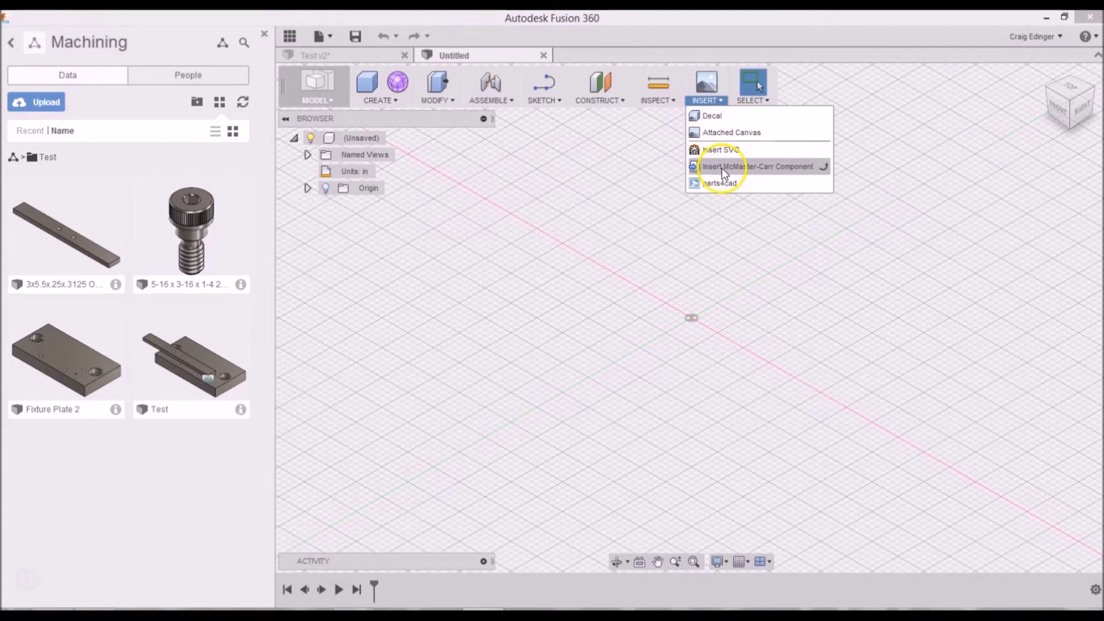
Search the McMaster-Carr catalog for 'screws' and open the shoulder screws results
{"action": "left_click", "coordinate": [759, 167]}
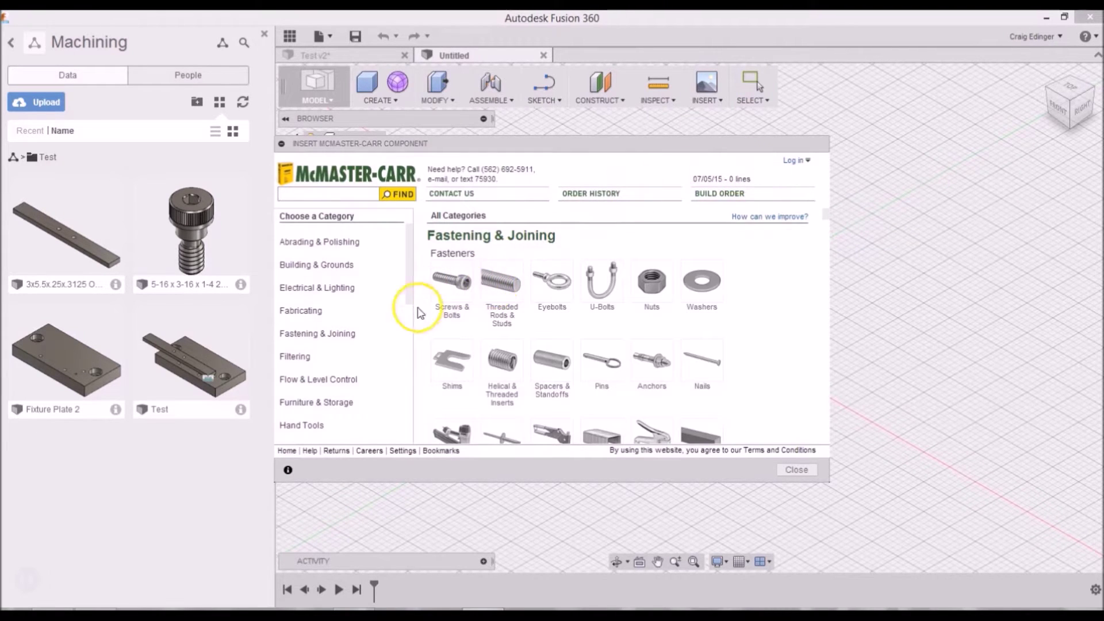
{"action": "type", "text": "screws"}
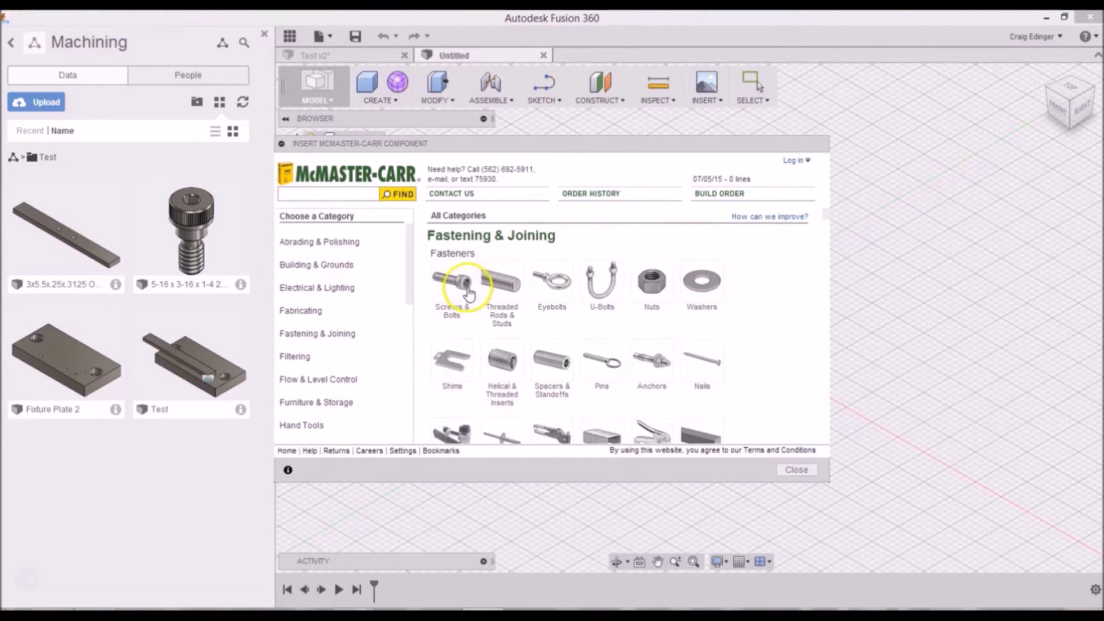
{"action": "key", "text": "Return"}
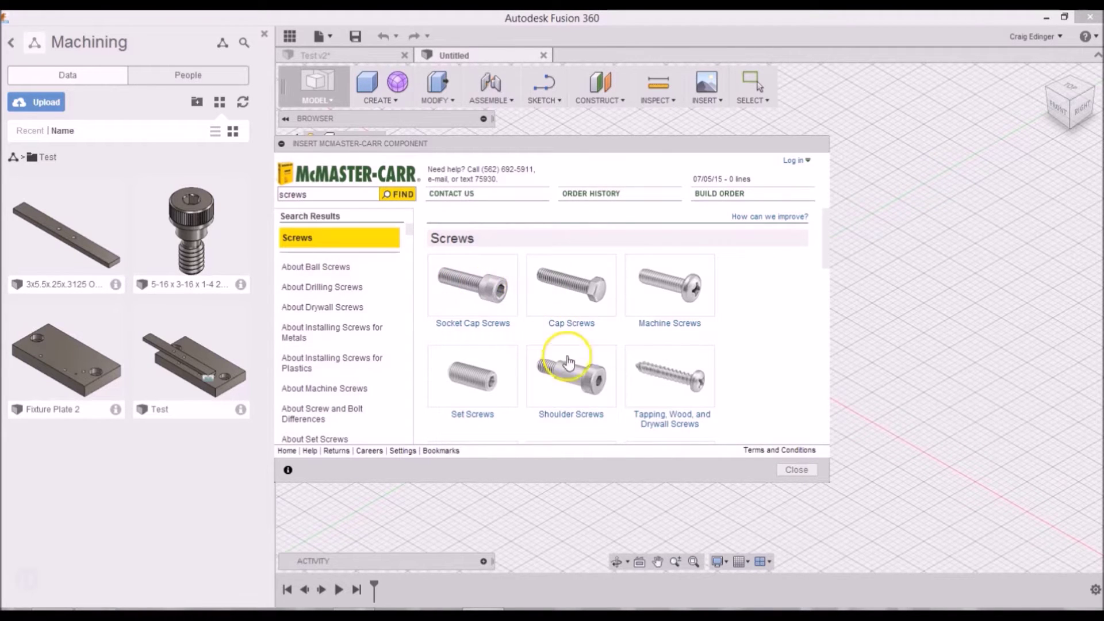
{"action": "left_click", "coordinate": [582, 386]}
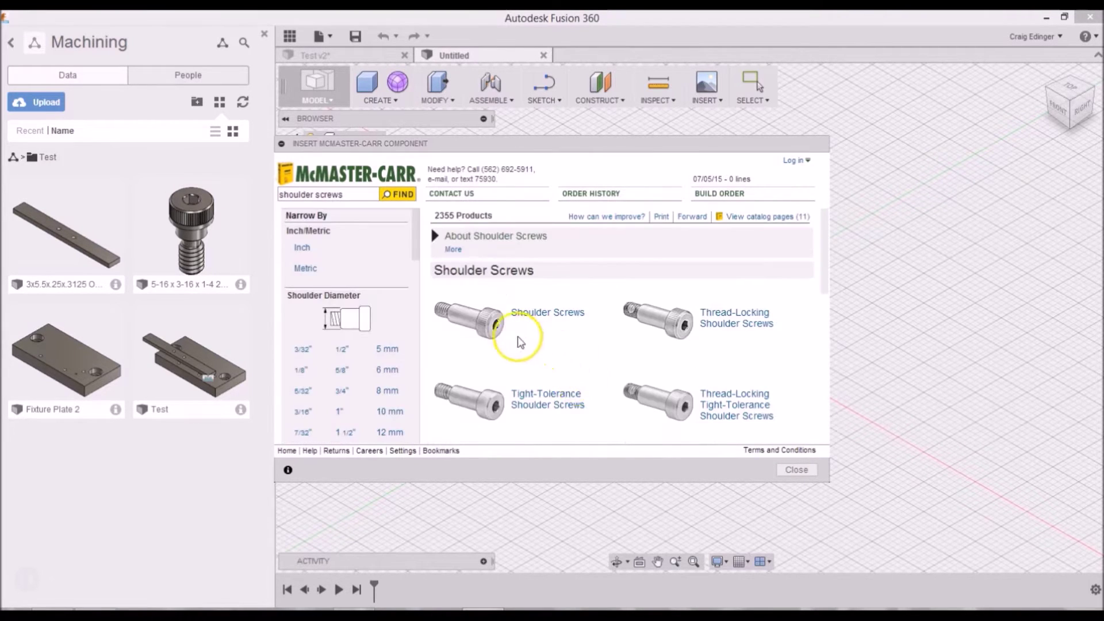
Filter the shoulder screws to Inch sizes, 5/16" diameter and 3/16" length
{"action": "left_click", "coordinate": [301, 248]}
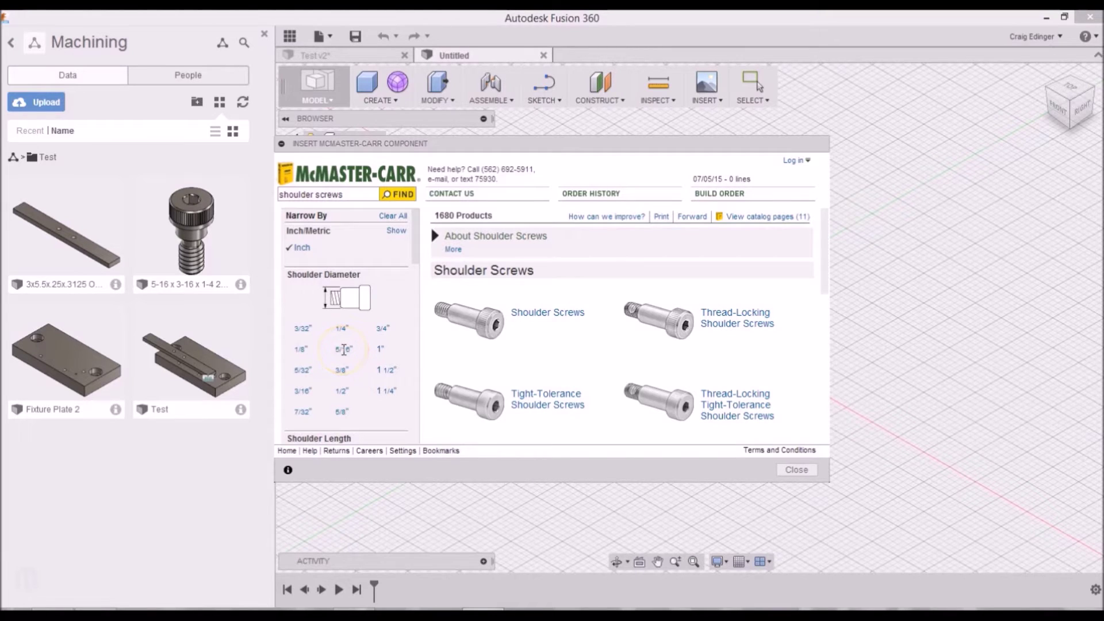
{"action": "left_click", "coordinate": [344, 349]}
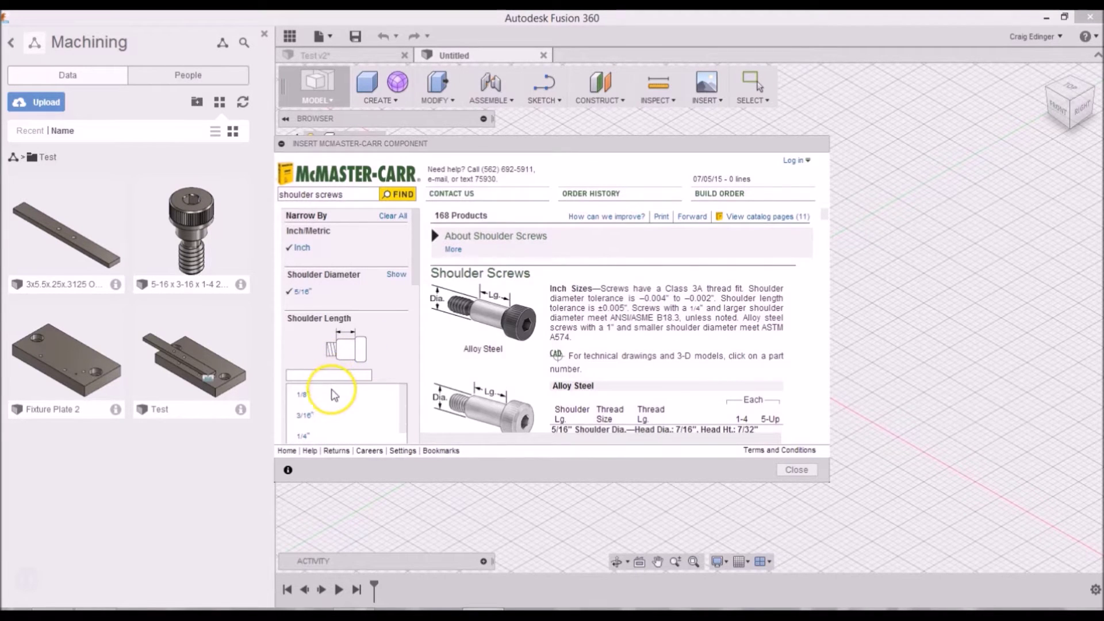
{"action": "scroll", "coordinate": [334, 395], "scroll_direction": "down", "scroll_amount": 3}
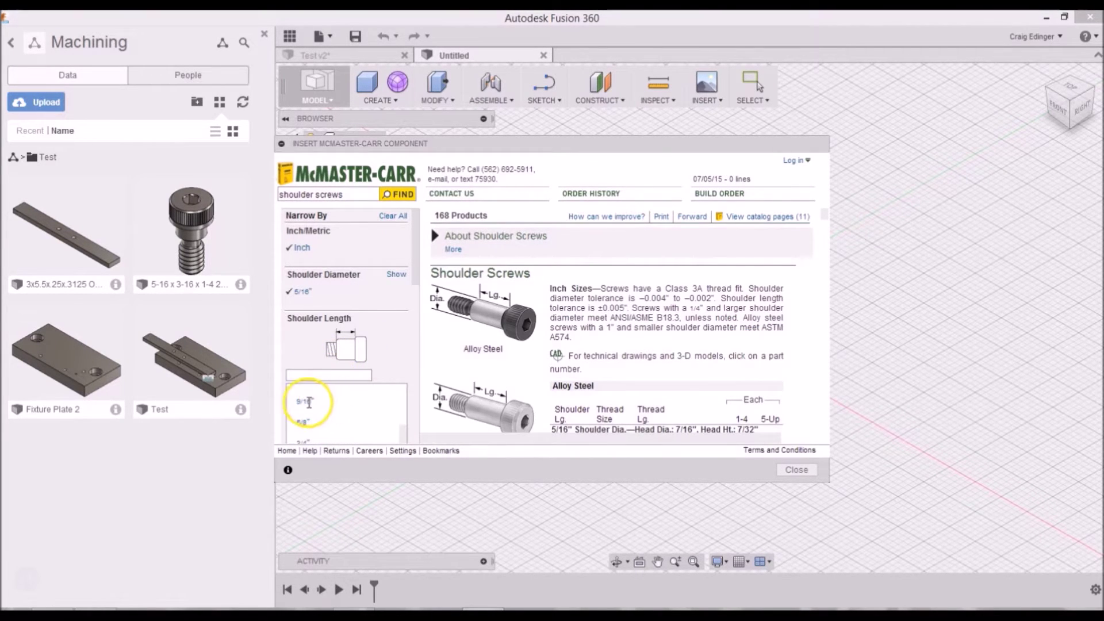
{"action": "scroll", "coordinate": [313, 411], "scroll_direction": "up", "scroll_amount": 3}
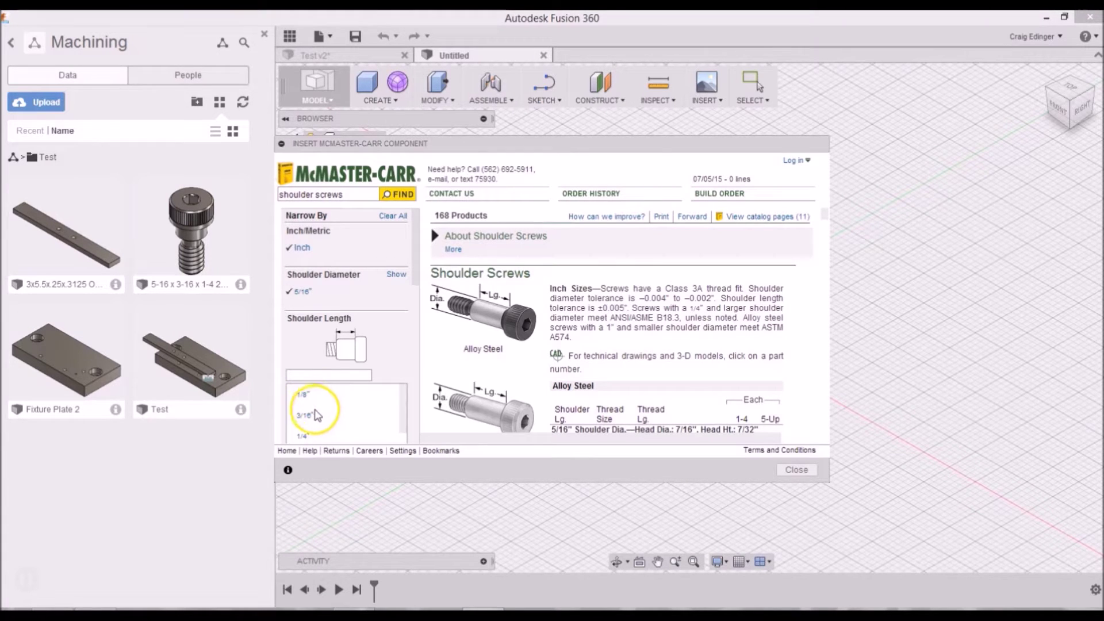
{"action": "left_click", "coordinate": [305, 415]}
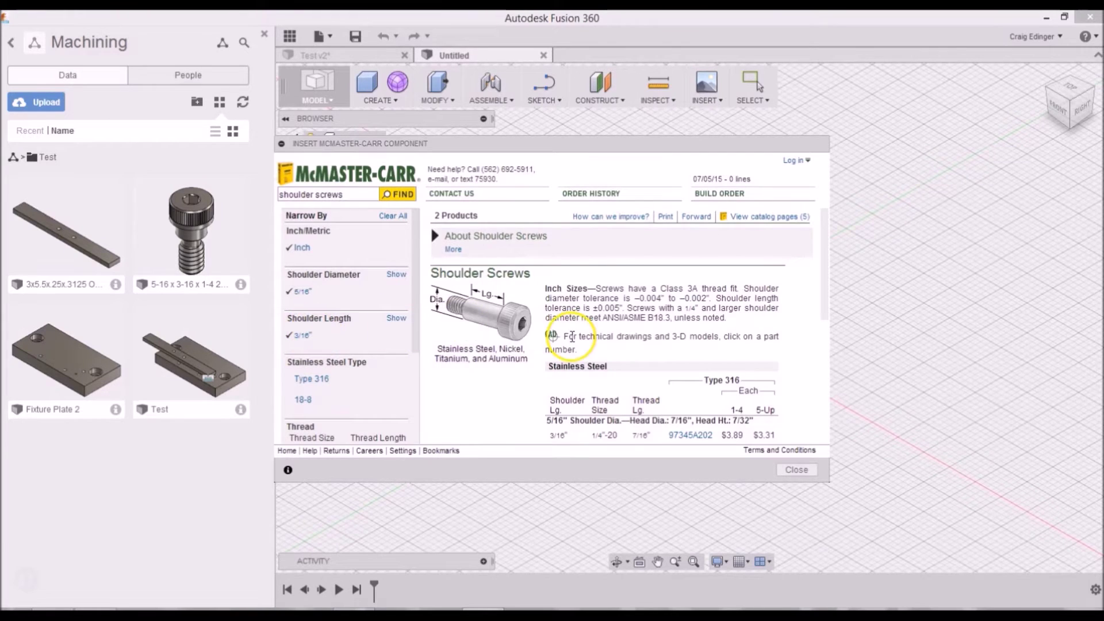
{"action": "scroll", "coordinate": [569, 338], "scroll_direction": "down", "scroll_amount": 1}
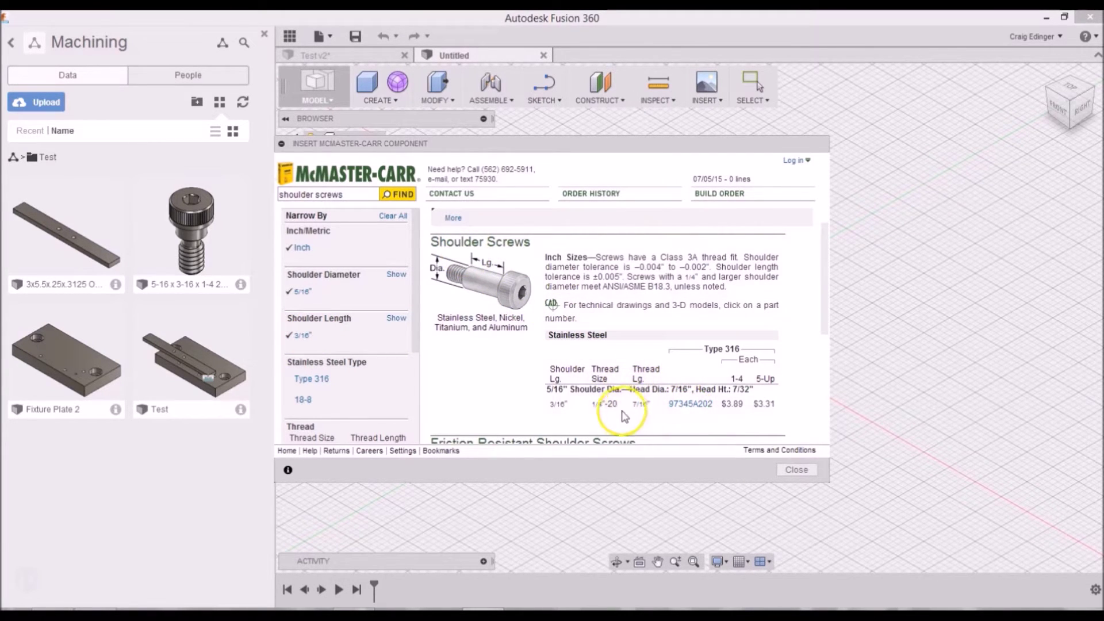
Open the product page for shoulder screw 97345A202 and choose the 3-D STEP format
{"action": "left_click", "coordinate": [692, 406]}
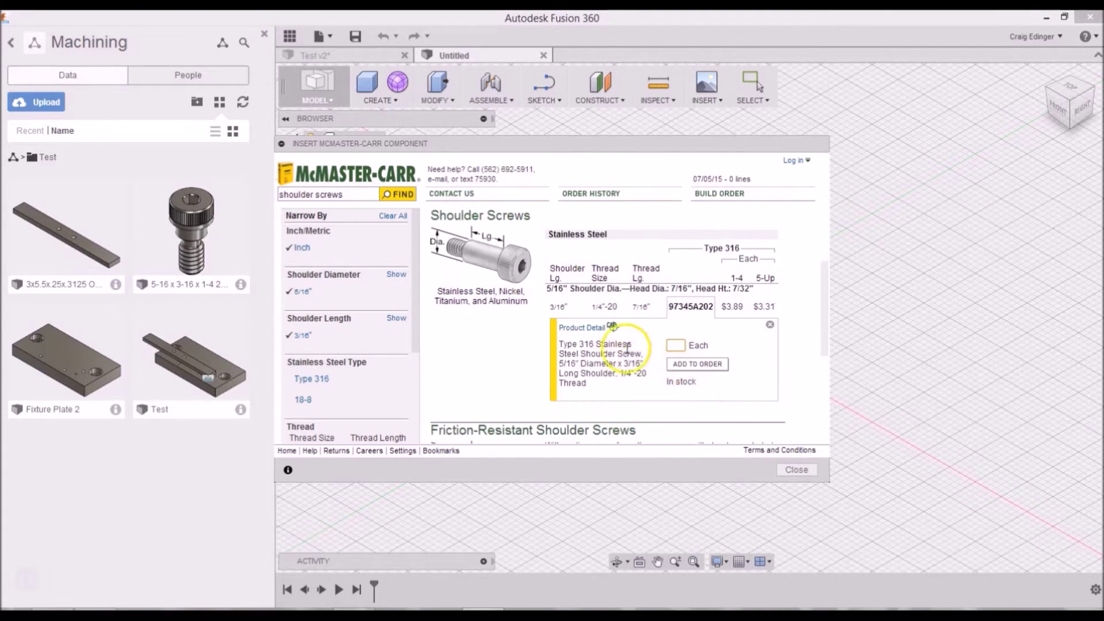
{"action": "left_click", "coordinate": [584, 328]}
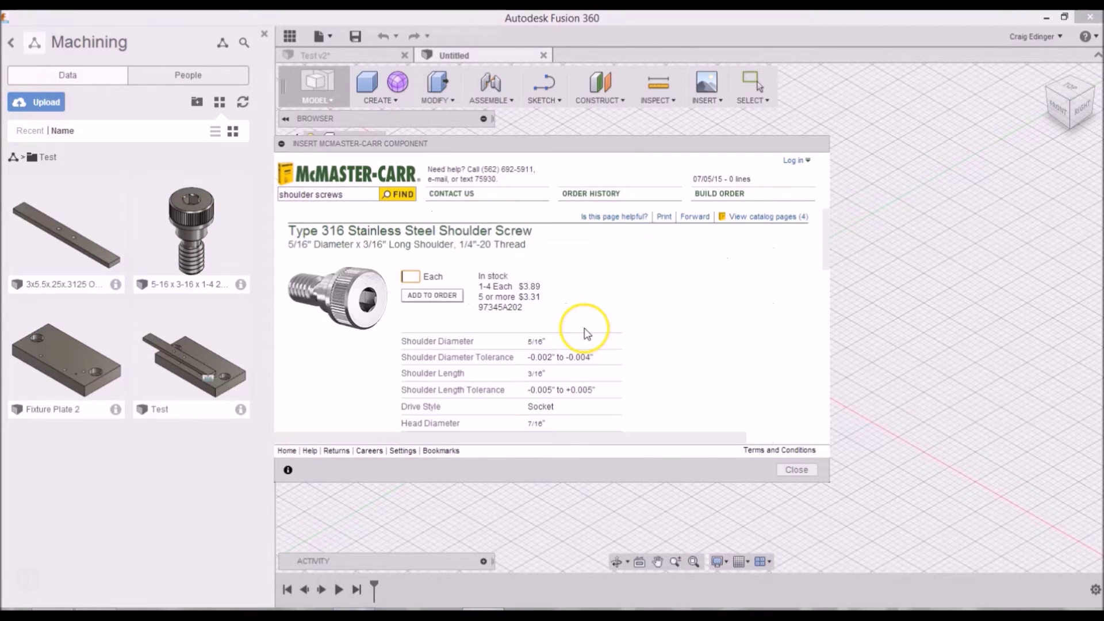
{"action": "scroll", "coordinate": [604, 328], "scroll_direction": "down", "scroll_amount": 6}
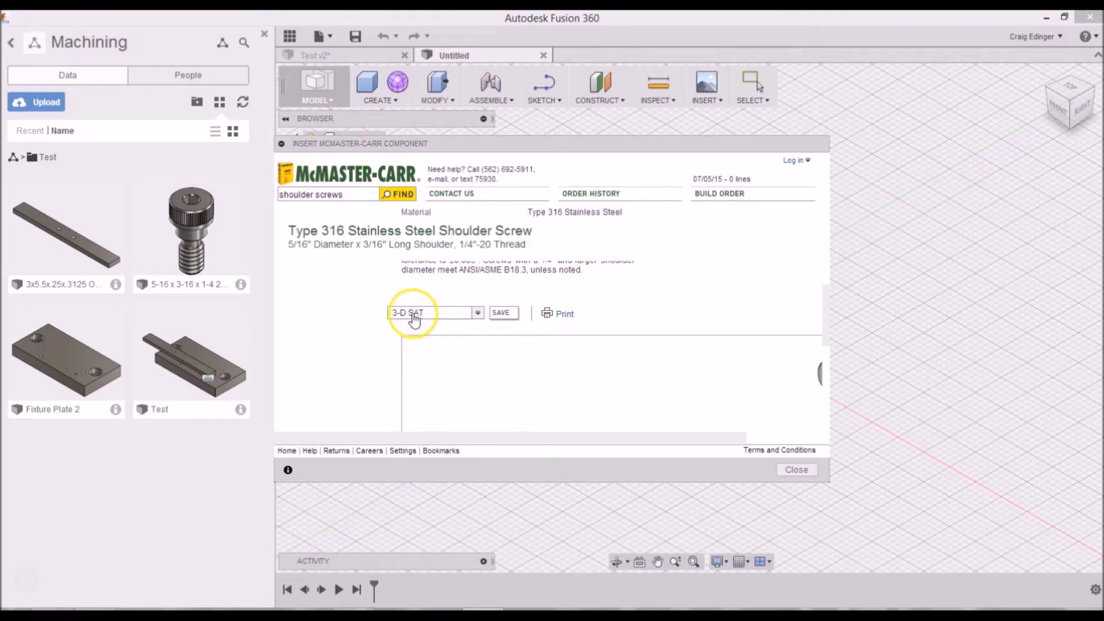
{"action": "left_click", "coordinate": [464, 316]}
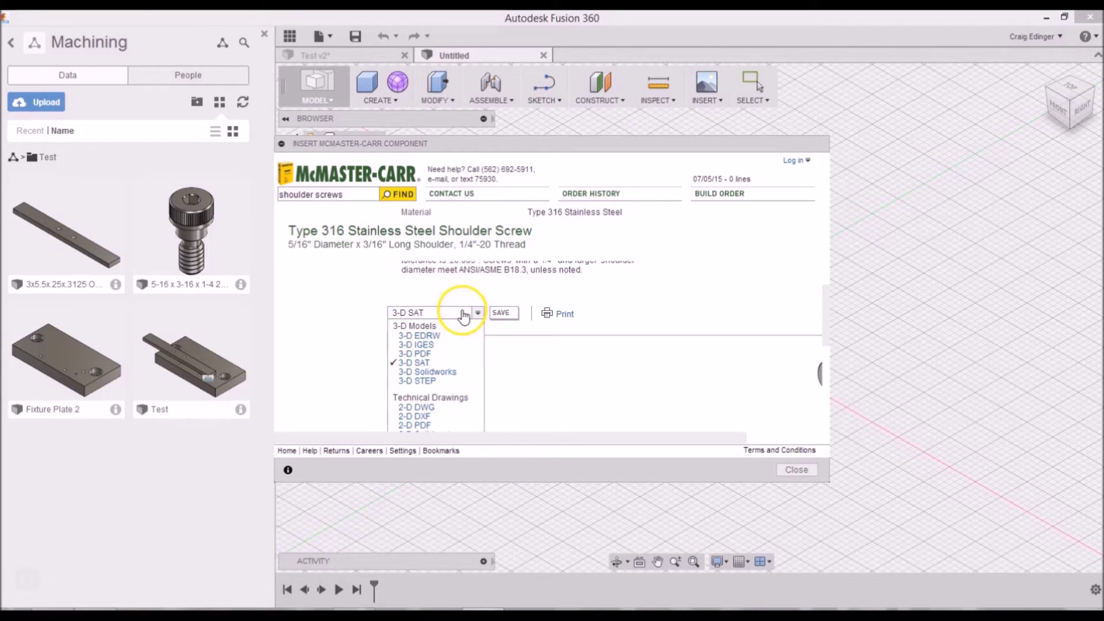
{"action": "left_click", "coordinate": [429, 382]}
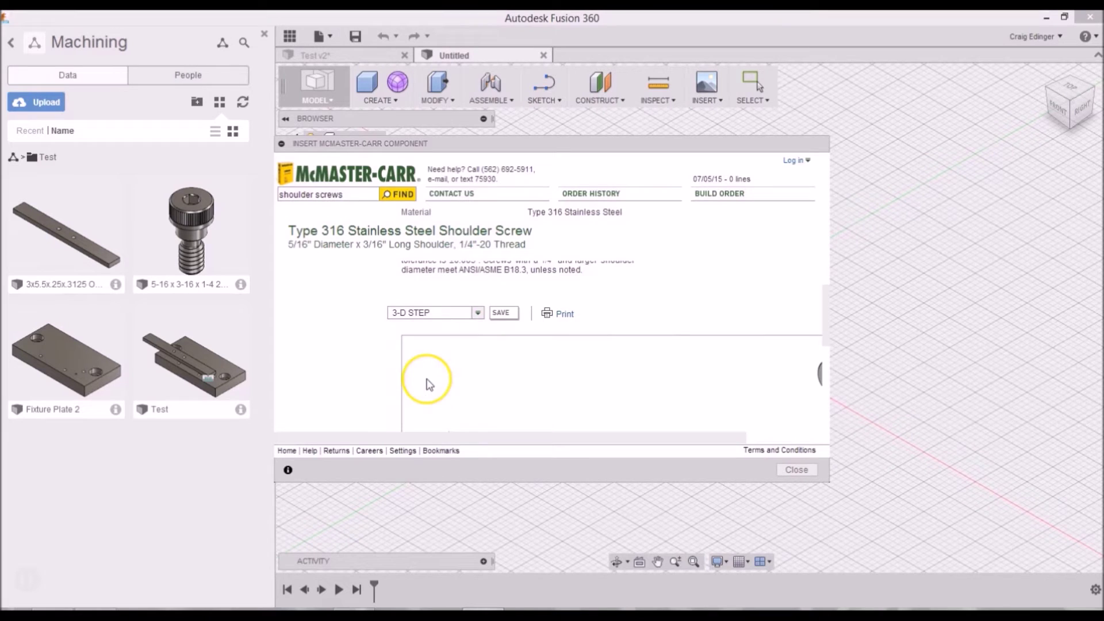
Insert the 97345A202 STEP model into the Untitled design at its default placement
{"action": "left_click", "coordinate": [501, 314]}
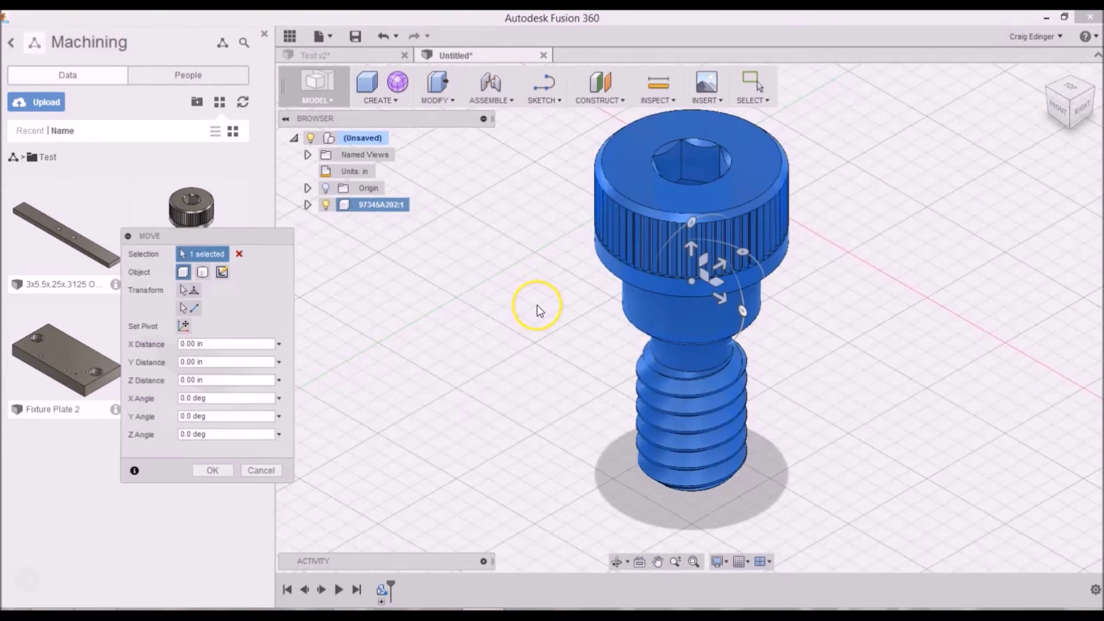
{"action": "key", "text": "Return"}
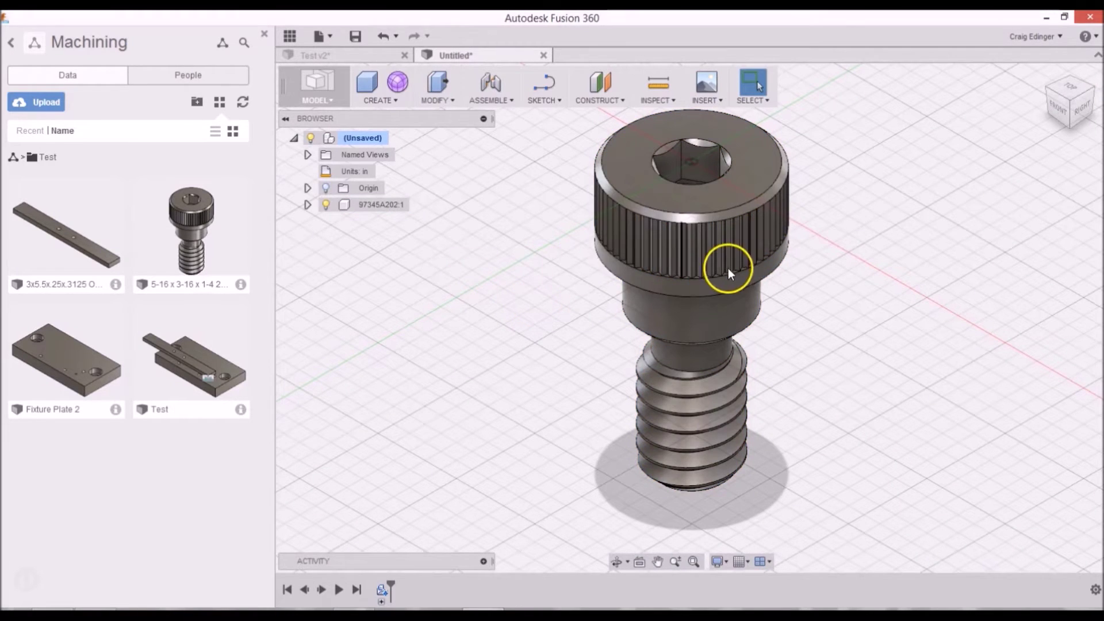
{"action": "scroll", "coordinate": [713, 294], "scroll_direction": "down", "scroll_amount": 10}
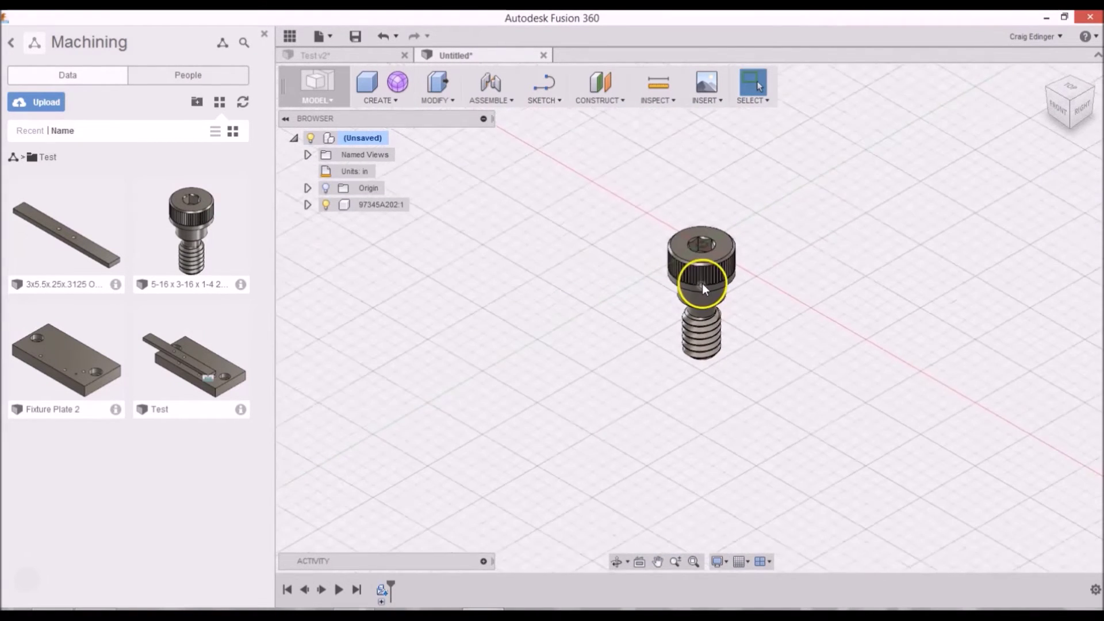
{"action": "middle_click_drag", "start_coordinate": [744, 215], "coordinate": [715, 286]}
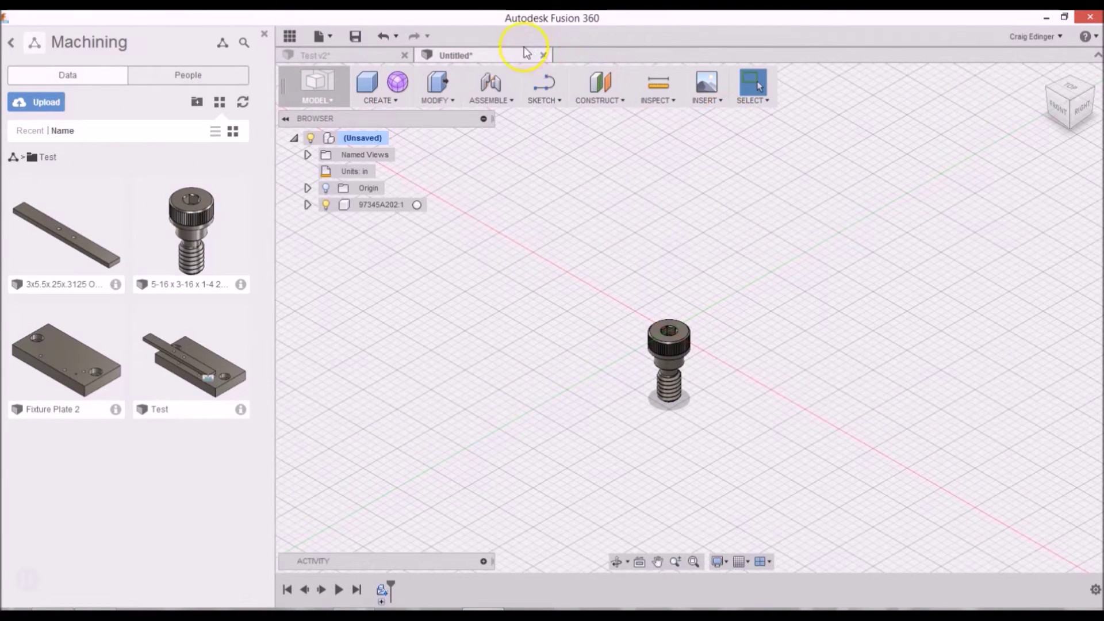
Discard the Untitled design and place the saved shoulder screw in Test v2 beside the plate
{"action": "left_click", "coordinate": [543, 56]}
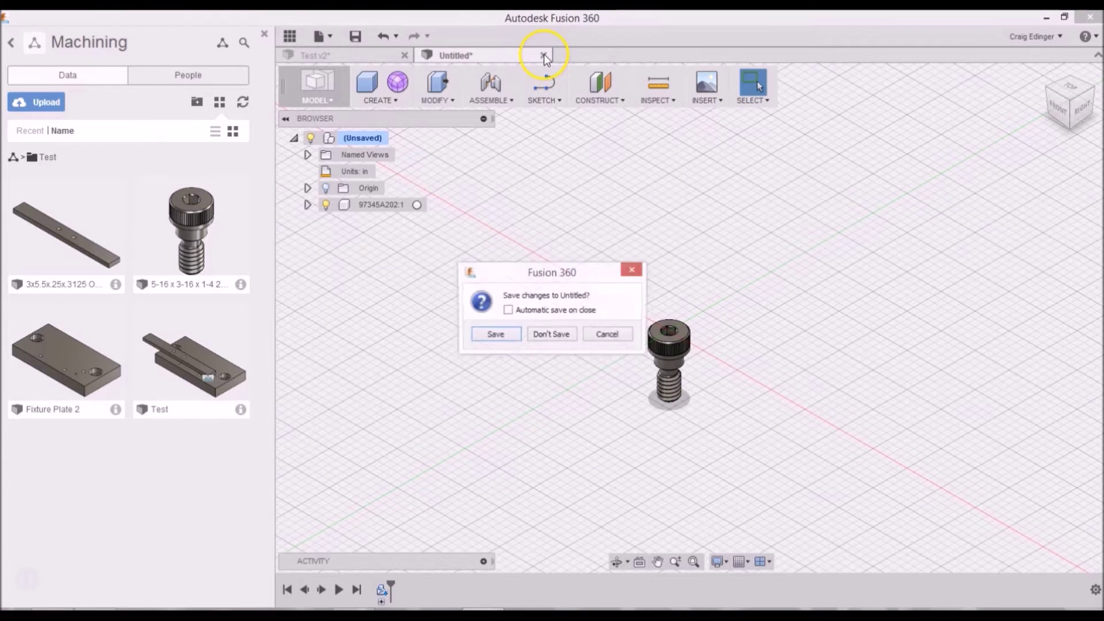
{"action": "left_click", "coordinate": [550, 335]}
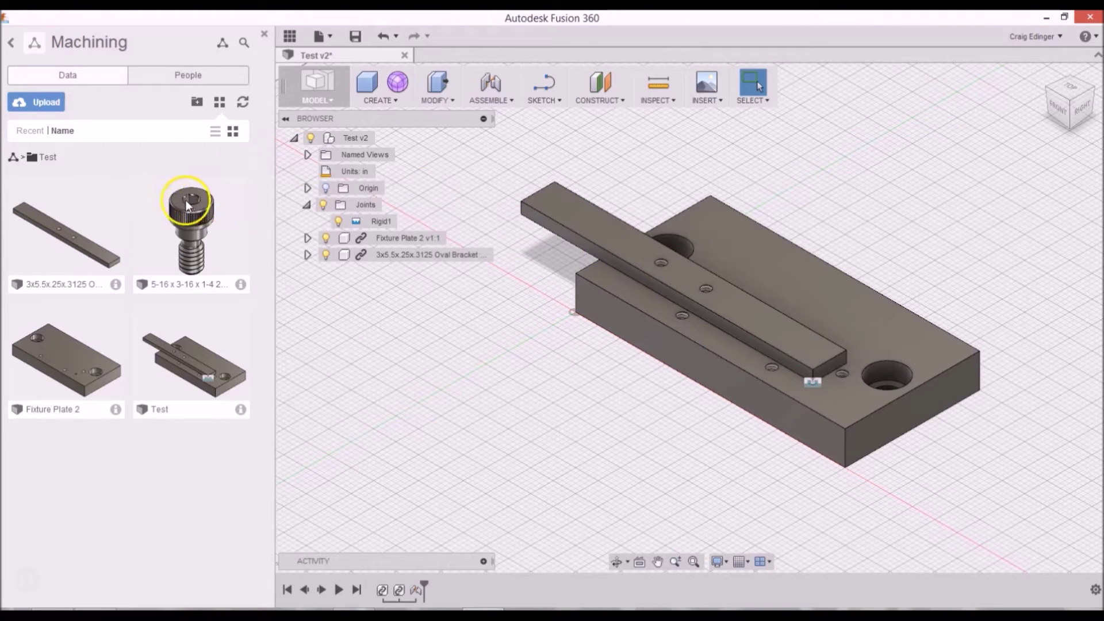
{"action": "left_click_drag", "start_coordinate": [185, 204], "coordinate": [455, 331]}
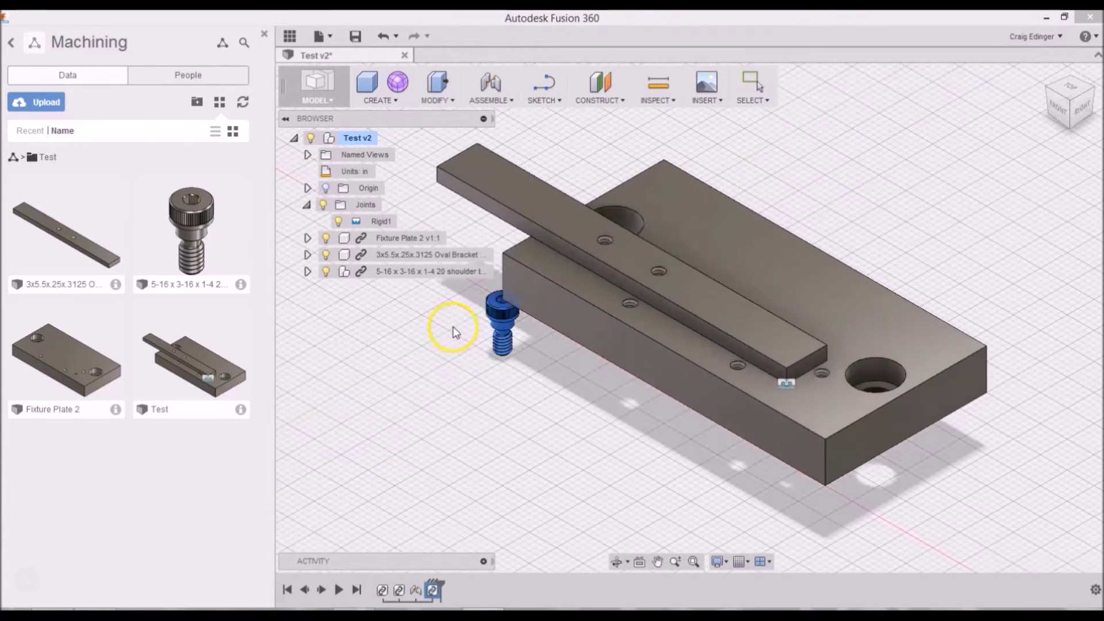
{"action": "left_click_drag", "start_coordinate": [502, 319], "coordinate": [455, 388]}
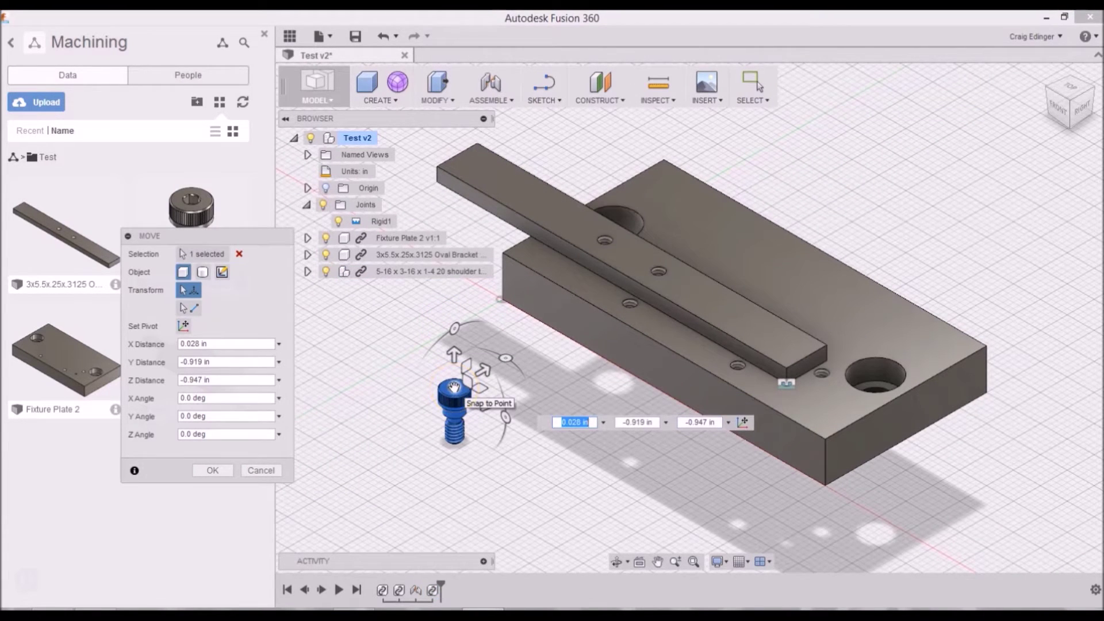
{"action": "key", "text": "Return"}
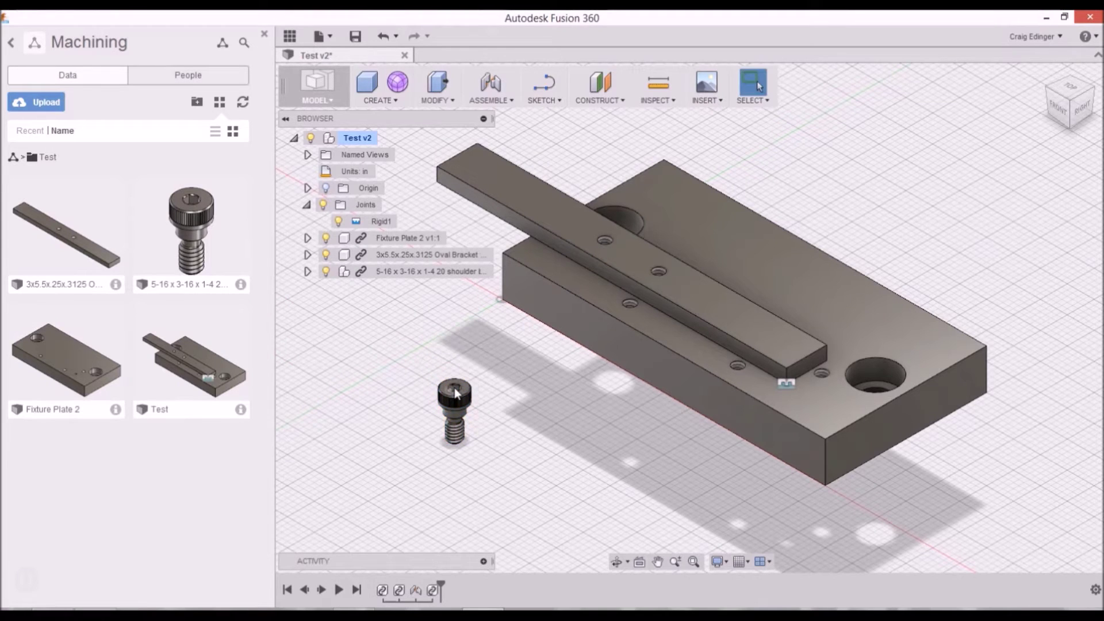
{"action": "left_click", "coordinate": [561, 375]}
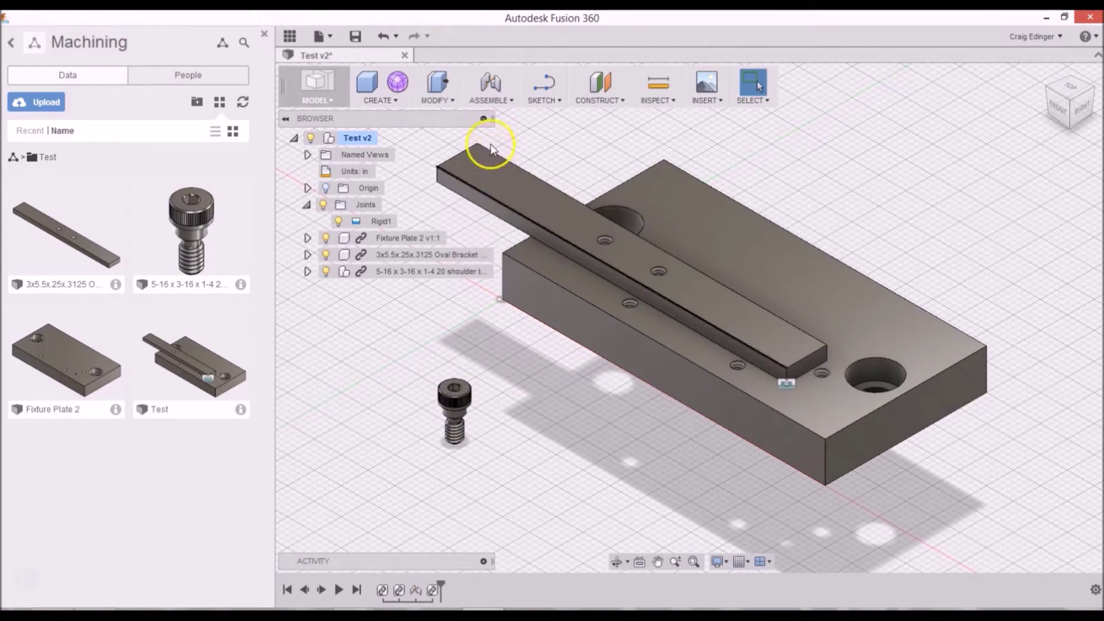
{"action": "left_click", "coordinate": [489, 98]}
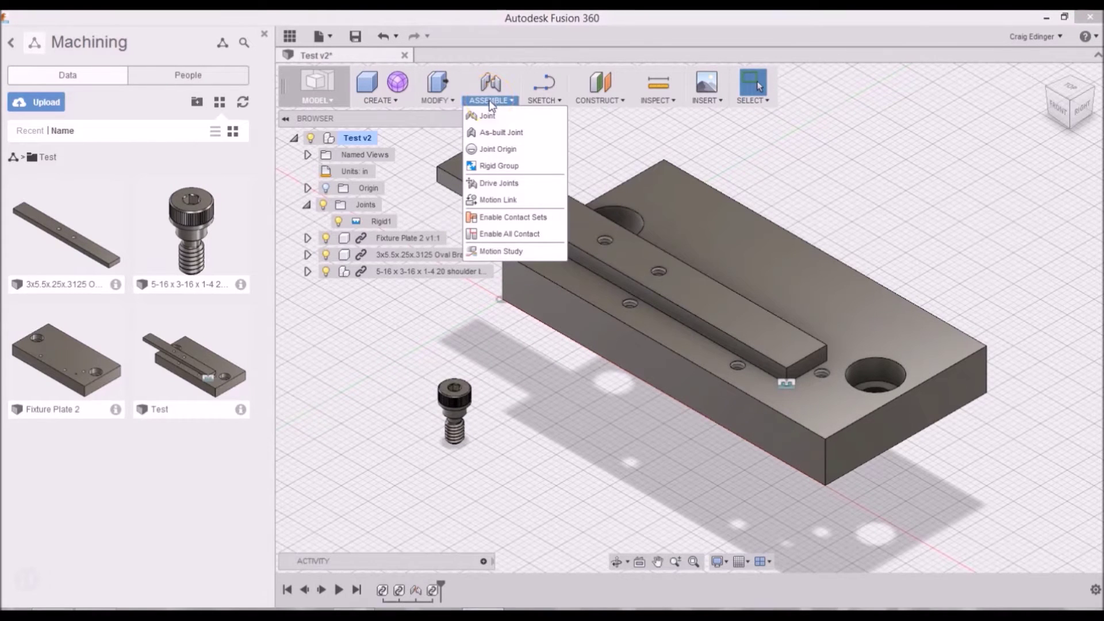
Seat the shoulder screw in the plate hole with a Rigid joint and test the bracket's movement
{"action": "left_click", "coordinate": [490, 116]}
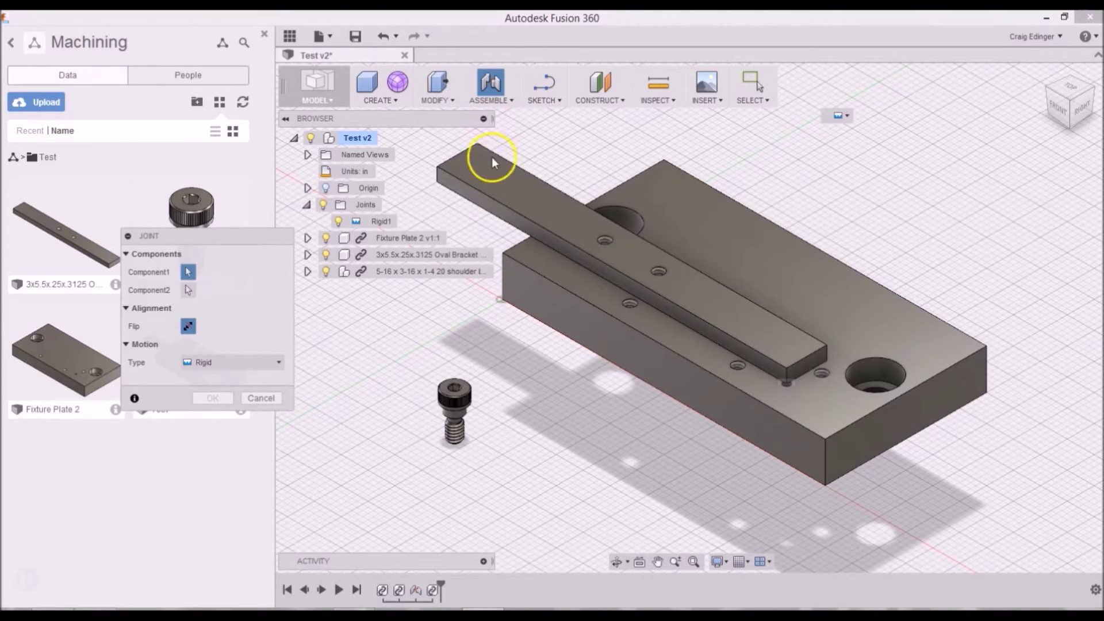
{"action": "left_click", "coordinate": [456, 409]}
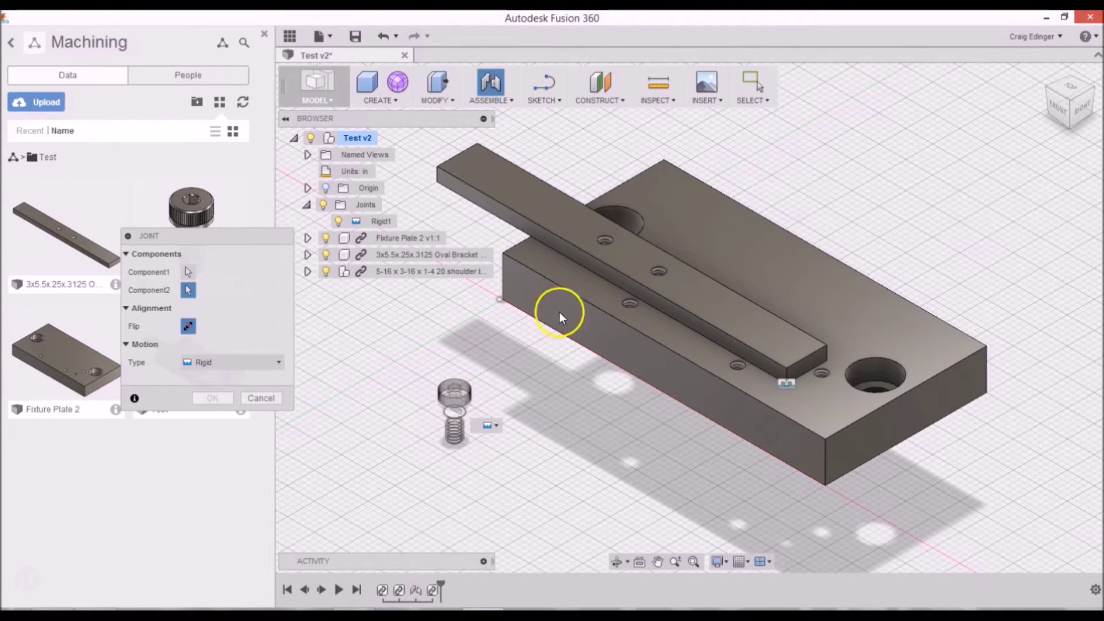
{"action": "left_click", "coordinate": [629, 305]}
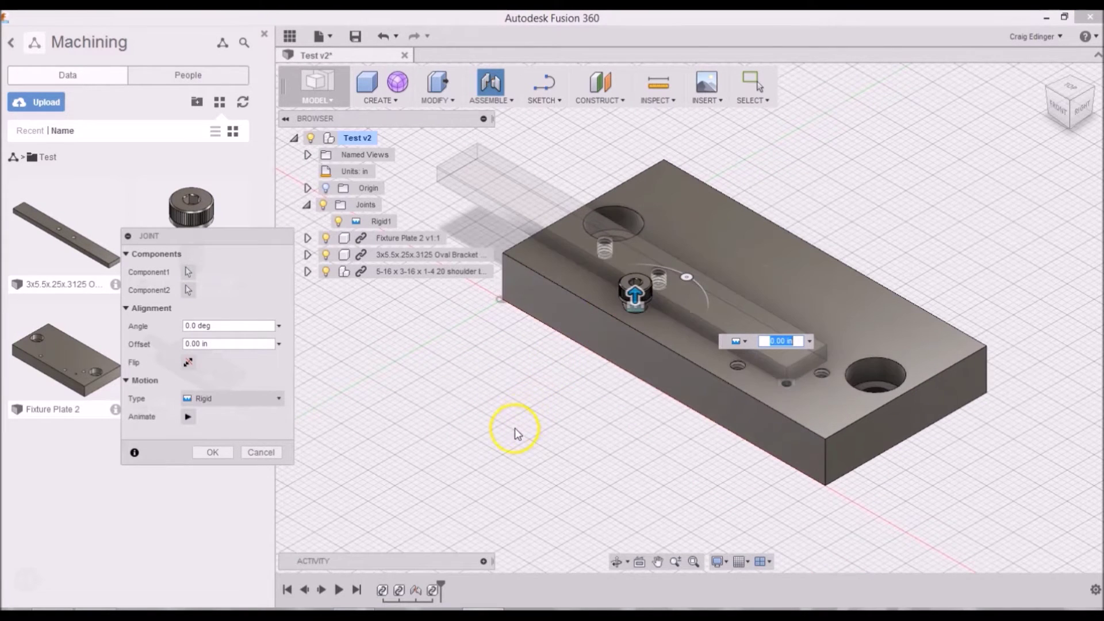
{"action": "key", "text": "Return"}
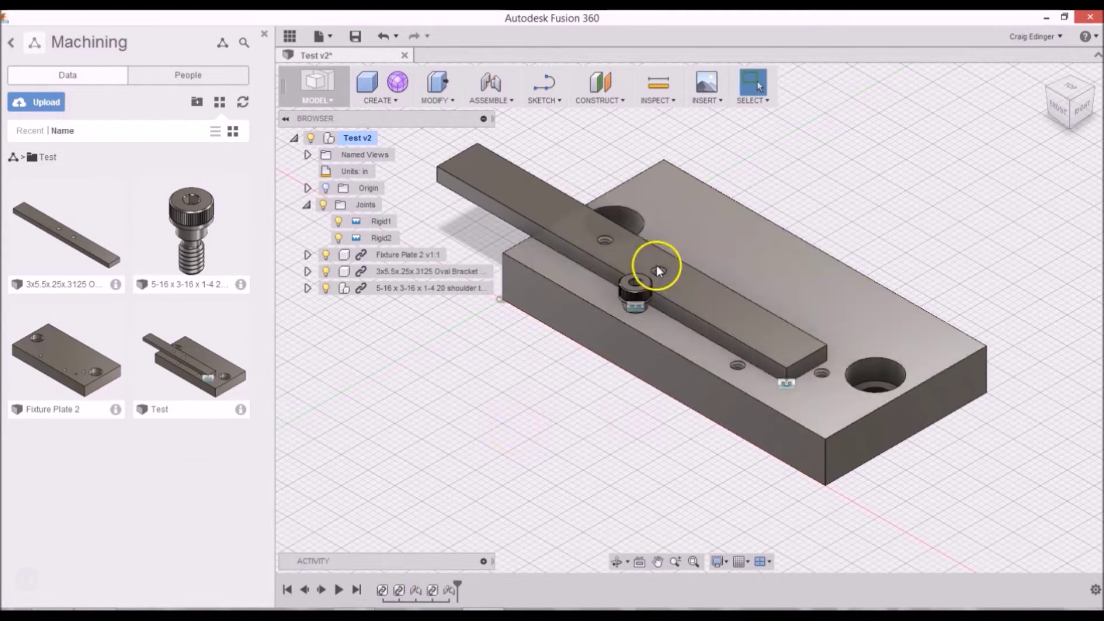
{"action": "left_click_drag", "start_coordinate": [727, 375], "coordinate": [498, 390]}
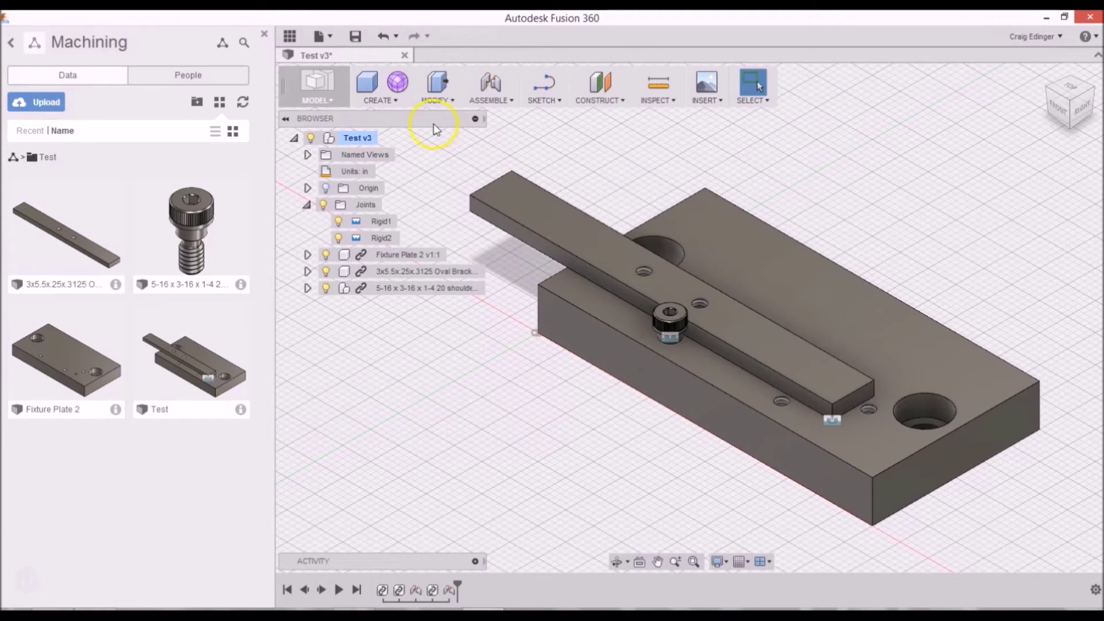
{"action": "left_click", "coordinate": [317, 84]}
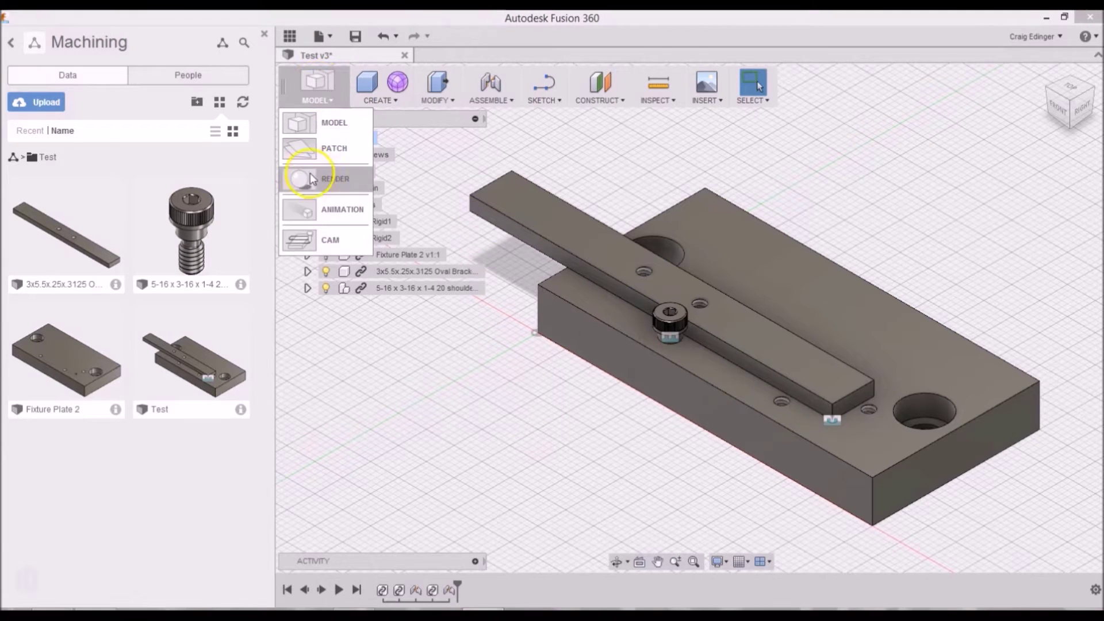
{"action": "left_click", "coordinate": [313, 236]}
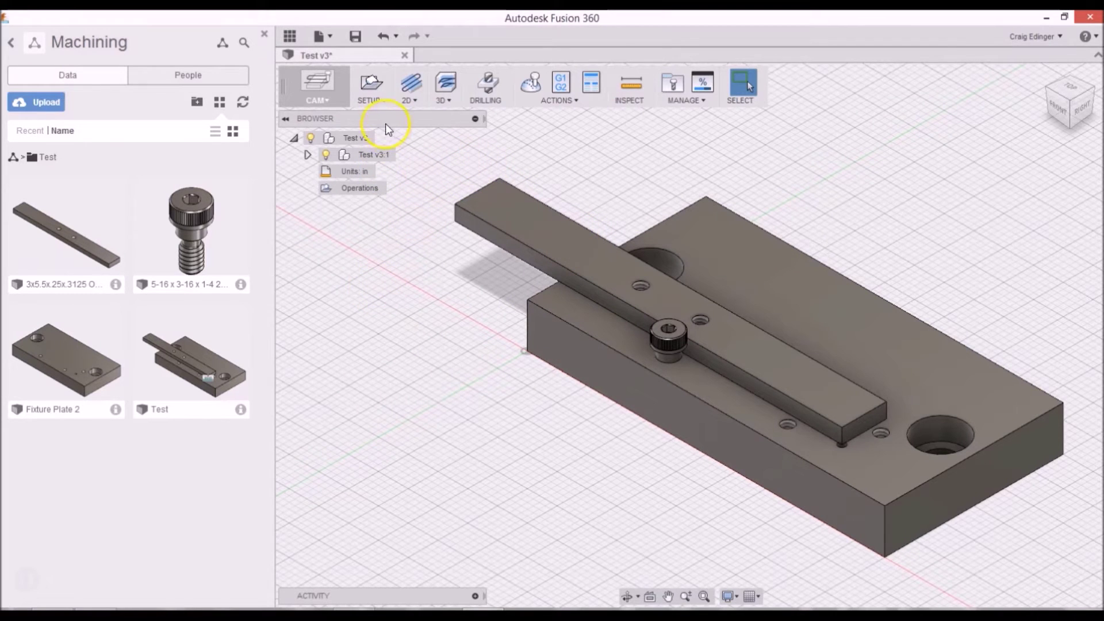
{"action": "left_click", "coordinate": [372, 84]}
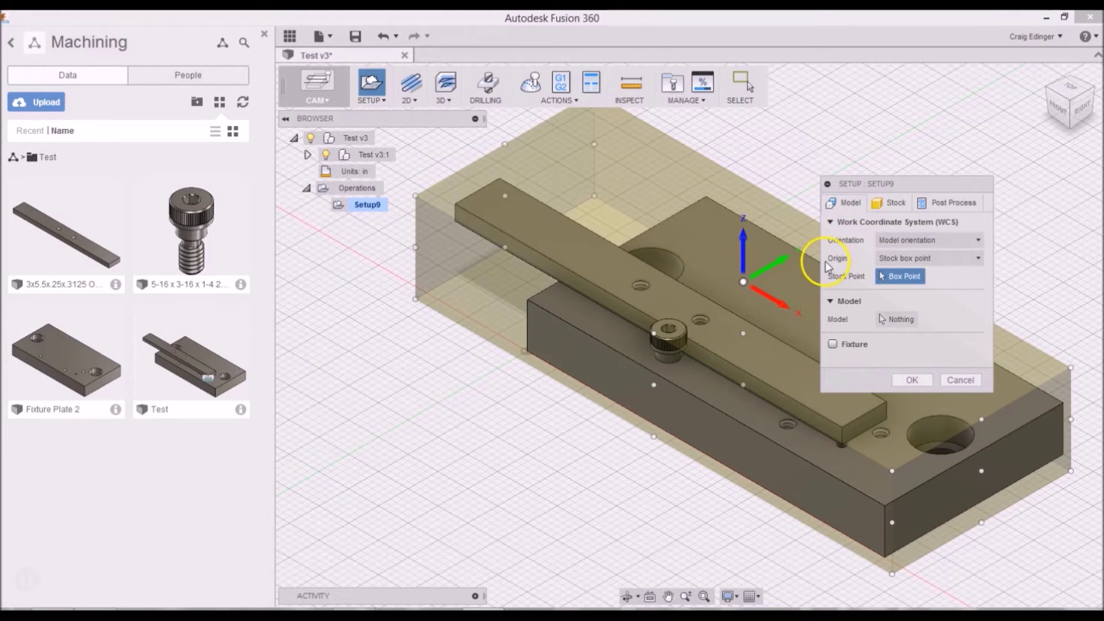
{"action": "left_click", "coordinate": [898, 261]}
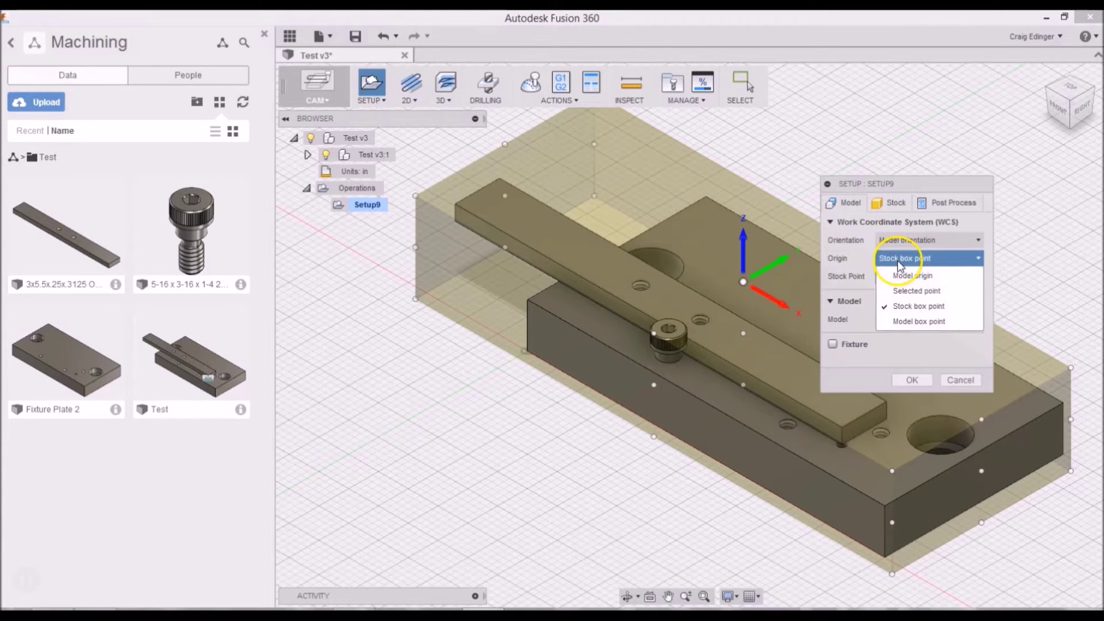
{"action": "left_click", "coordinate": [906, 291]}
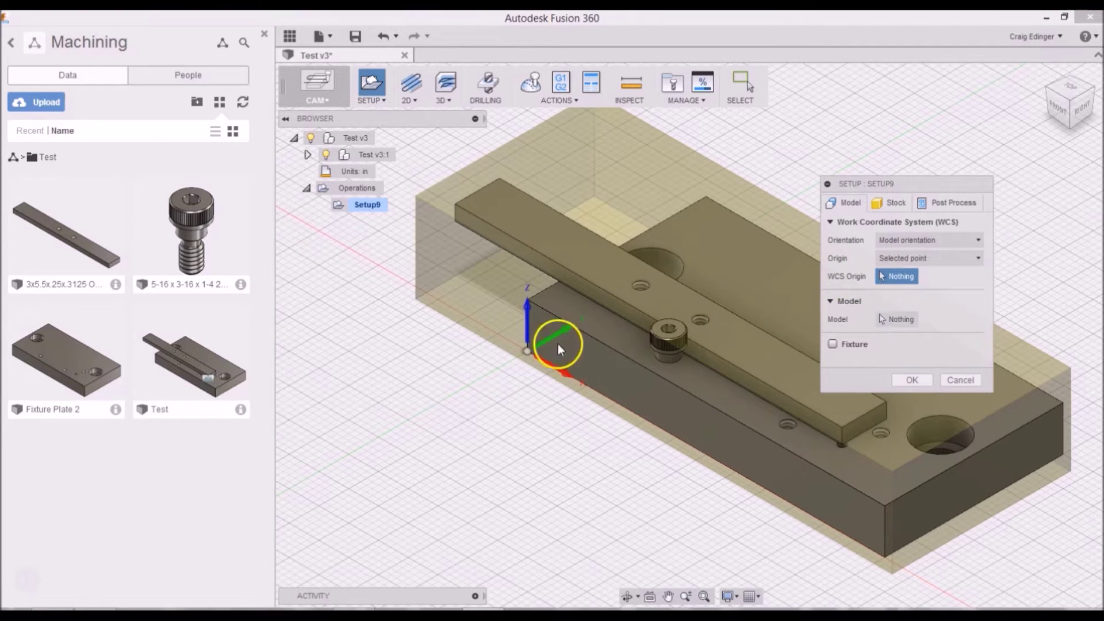
{"action": "scroll", "coordinate": [533, 315], "scroll_direction": "up", "scroll_amount": 5}
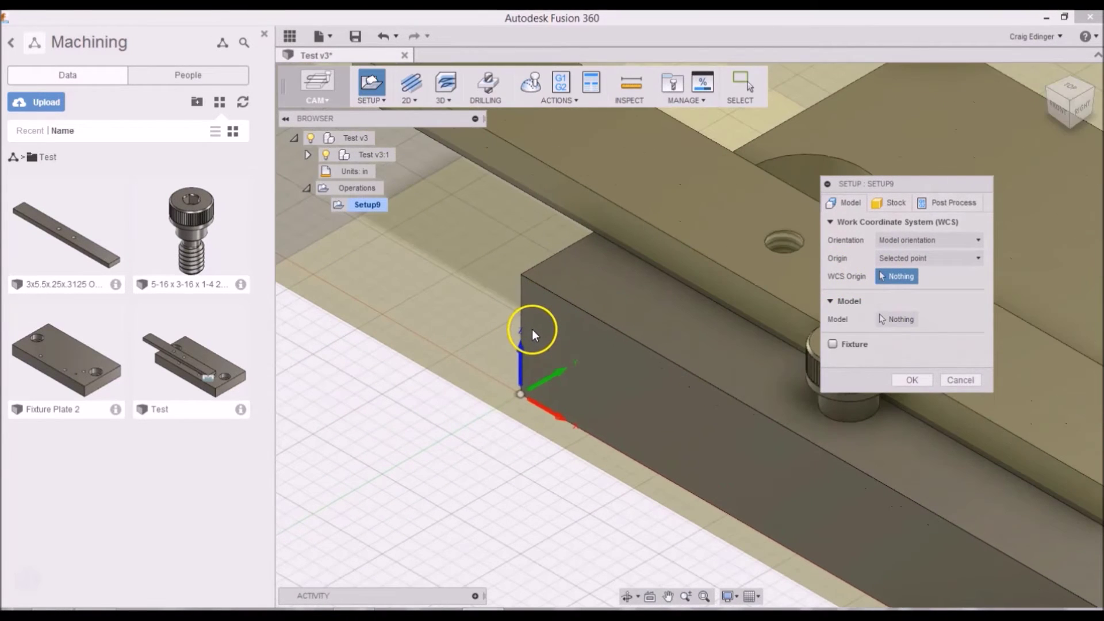
{"action": "left_click", "coordinate": [521, 276]}
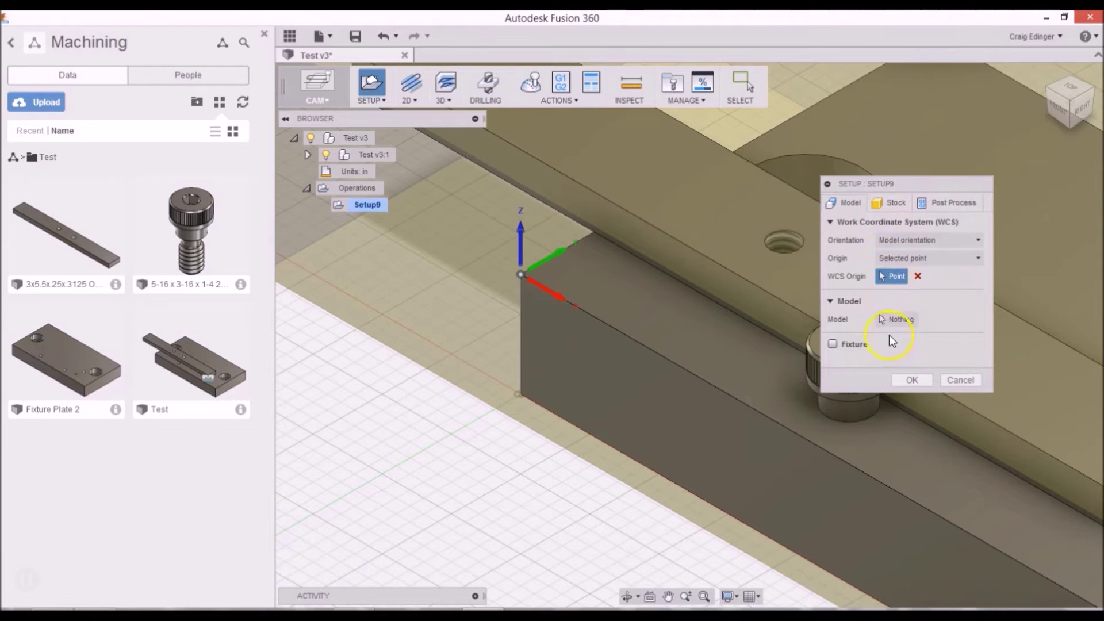
{"action": "left_click", "coordinate": [919, 380]}
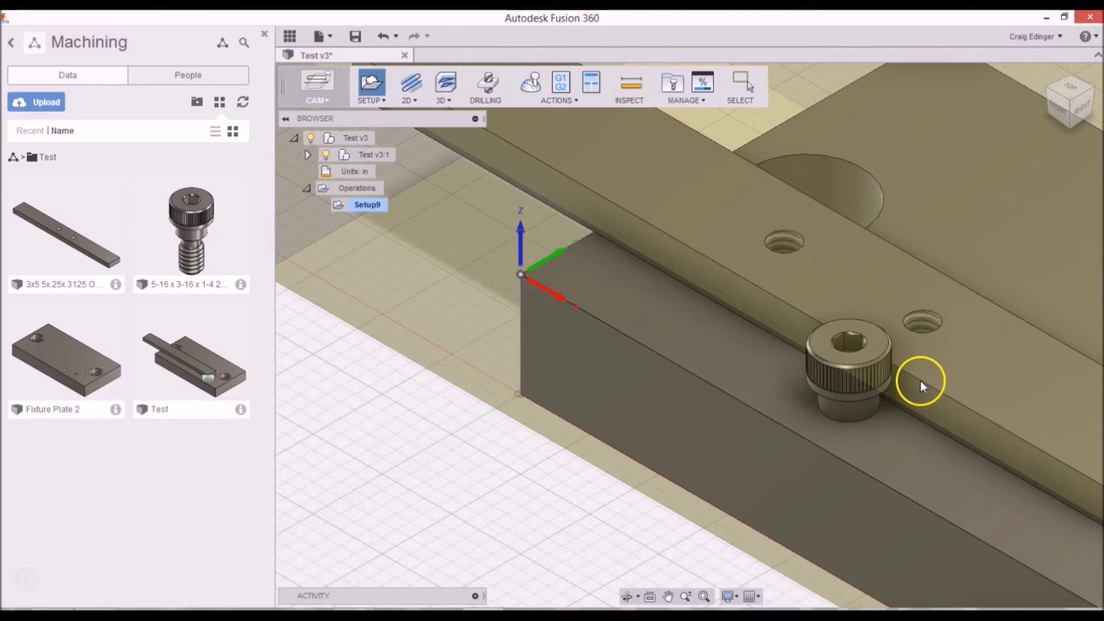
{"action": "scroll", "coordinate": [567, 372], "scroll_direction": "down", "scroll_amount": 5}
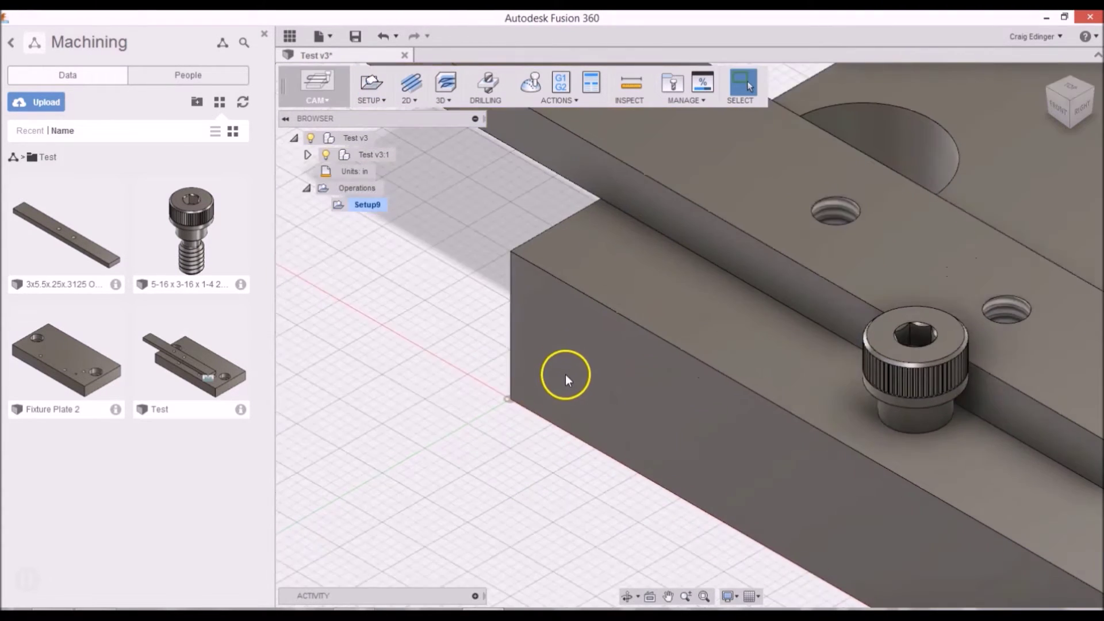
{"action": "scroll", "coordinate": [578, 370], "scroll_direction": "down", "scroll_amount": 2}
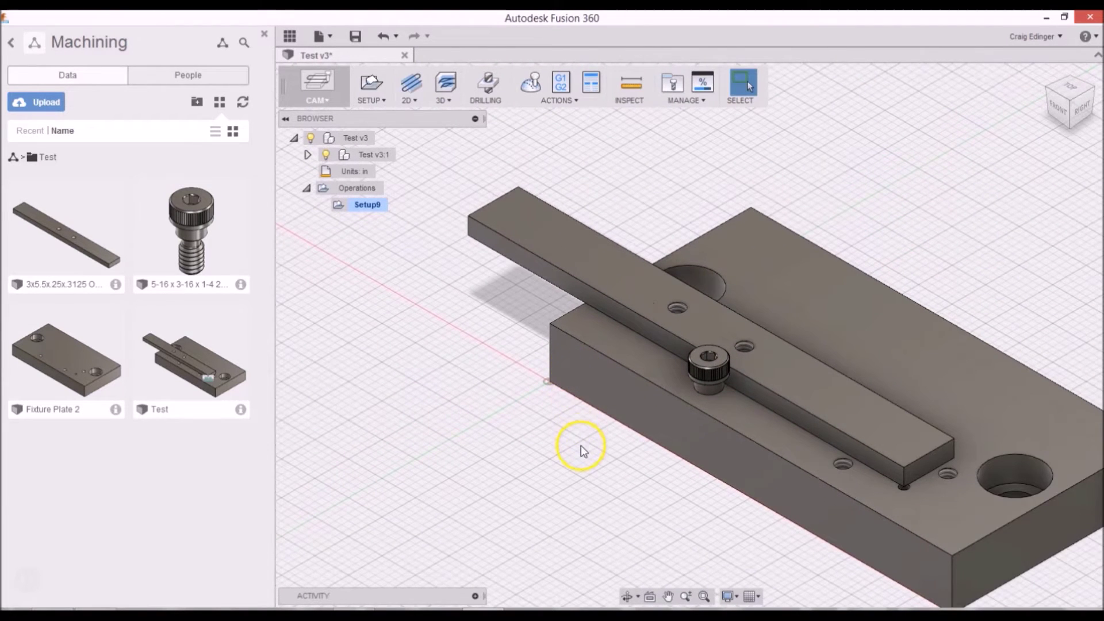
{"action": "middle_click_drag", "start_coordinate": [587, 438], "coordinate": [604, 387]}
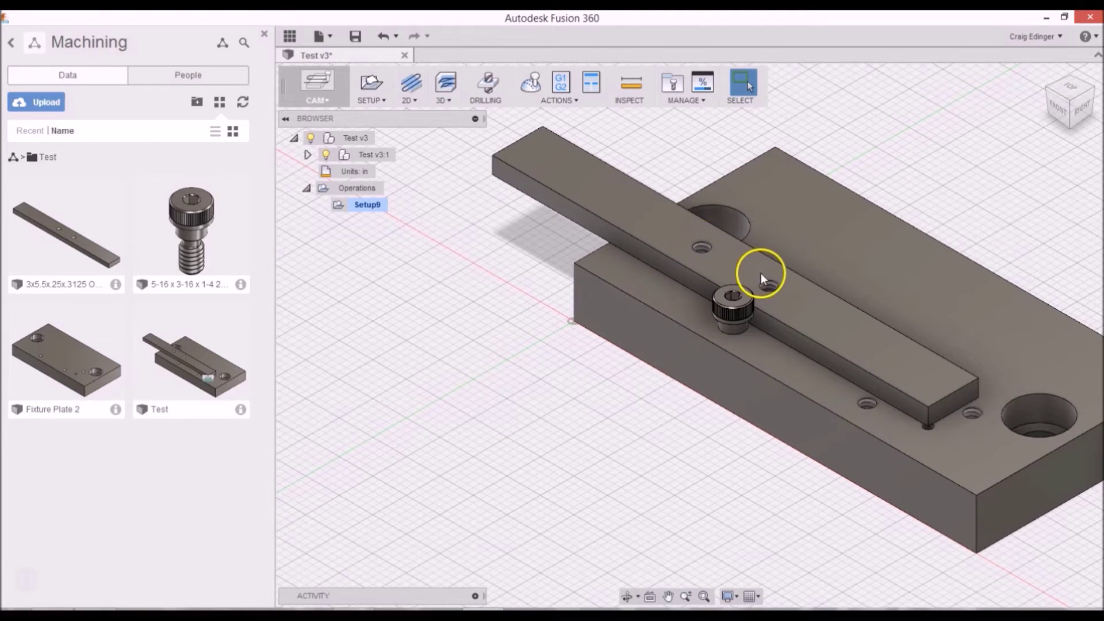
Start a Drilling operation with the Ø1/4" center drill from My Tools and coolant Disabled
{"action": "left_click", "coordinate": [487, 86]}
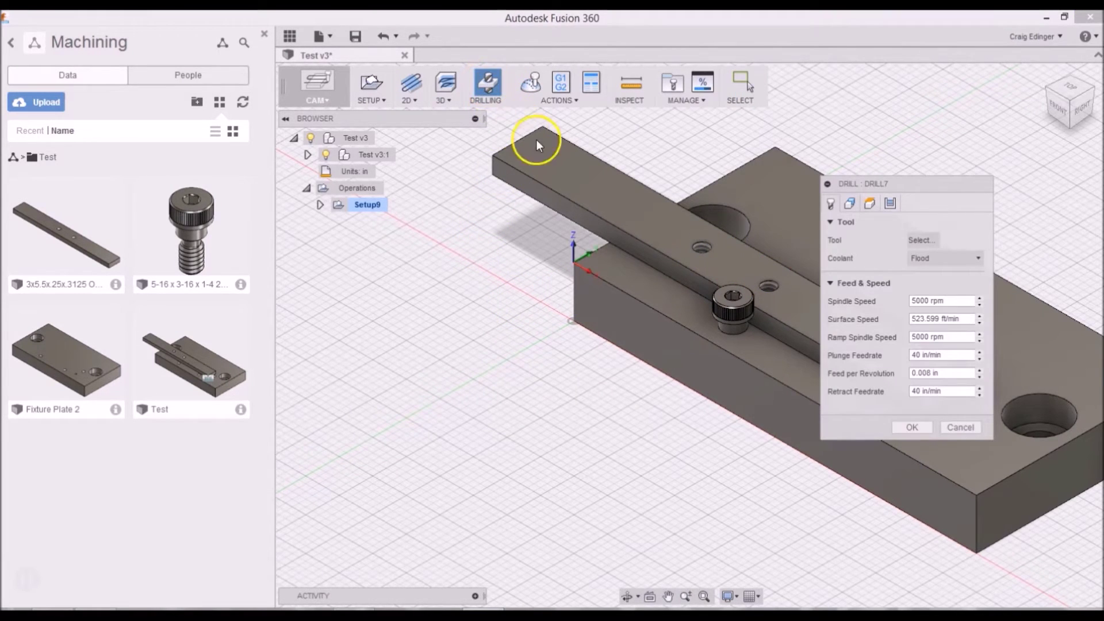
{"action": "left_click", "coordinate": [921, 239]}
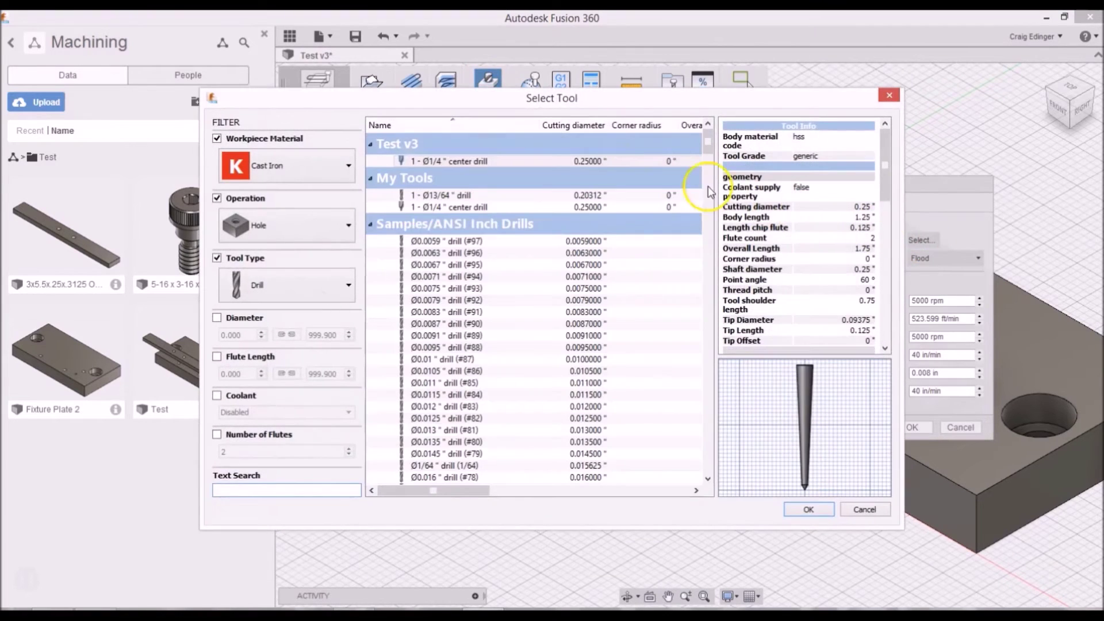
{"action": "left_click", "coordinate": [482, 208]}
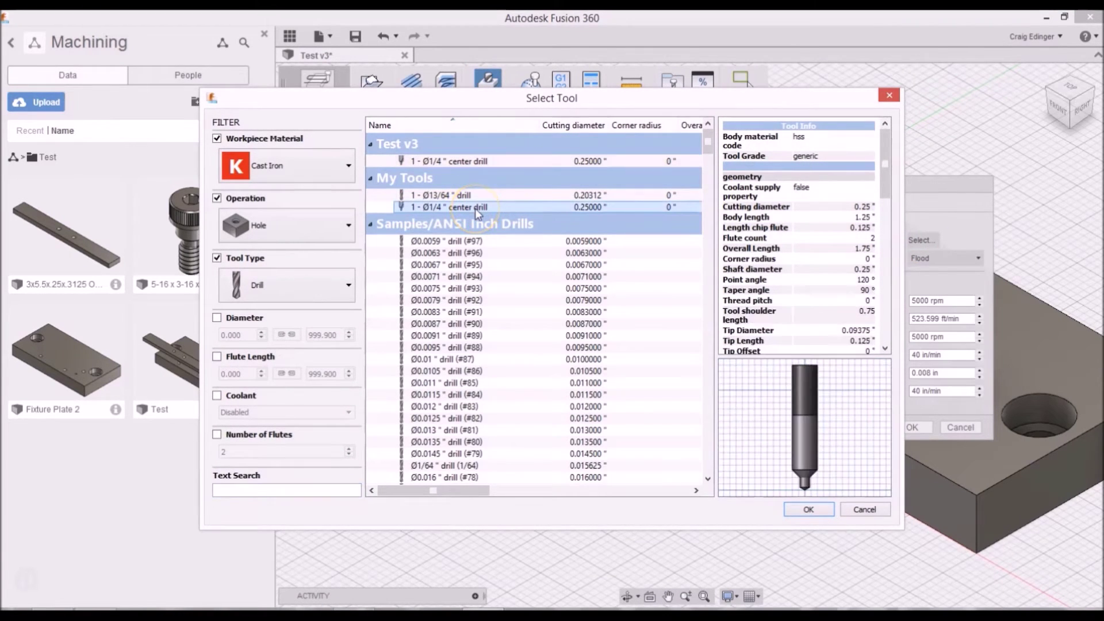
{"action": "double_click", "coordinate": [478, 207]}
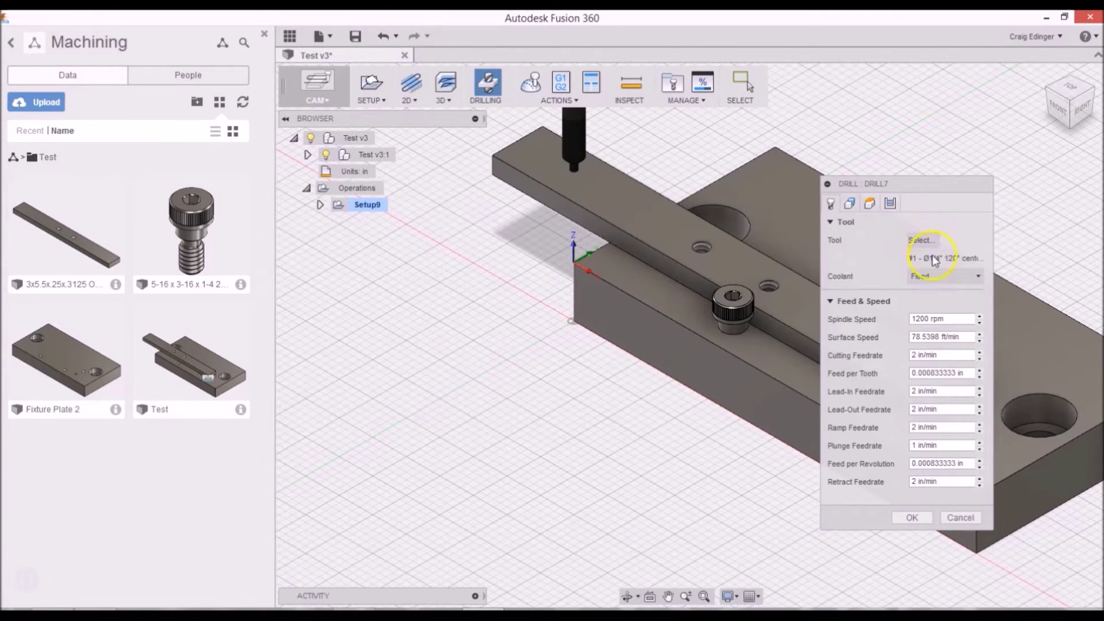
{"action": "left_click", "coordinate": [931, 277]}
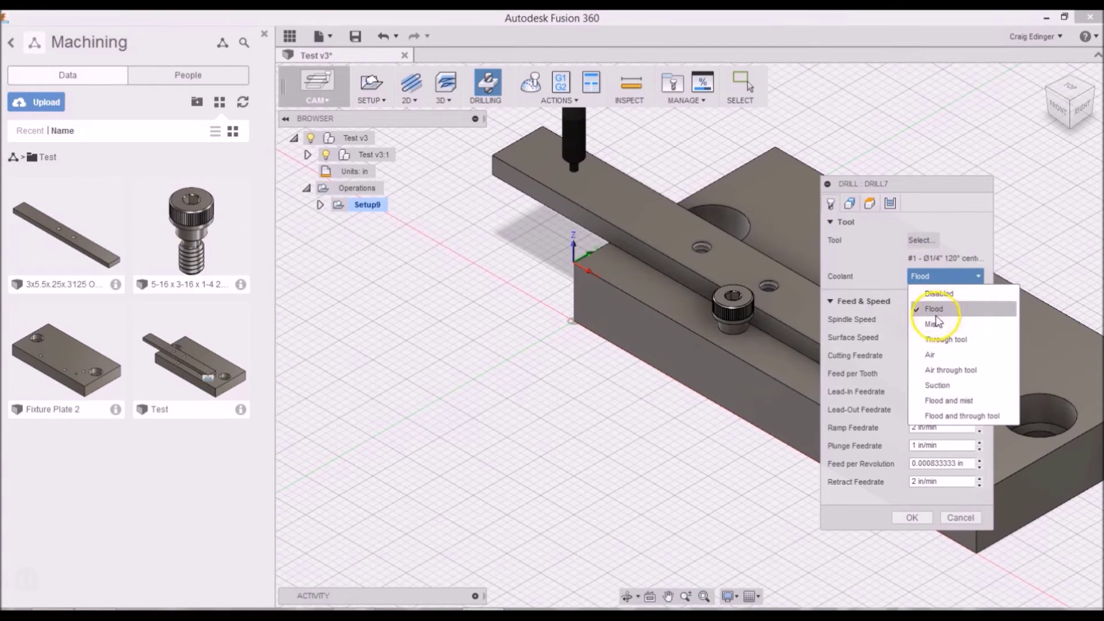
{"action": "left_click", "coordinate": [937, 294]}
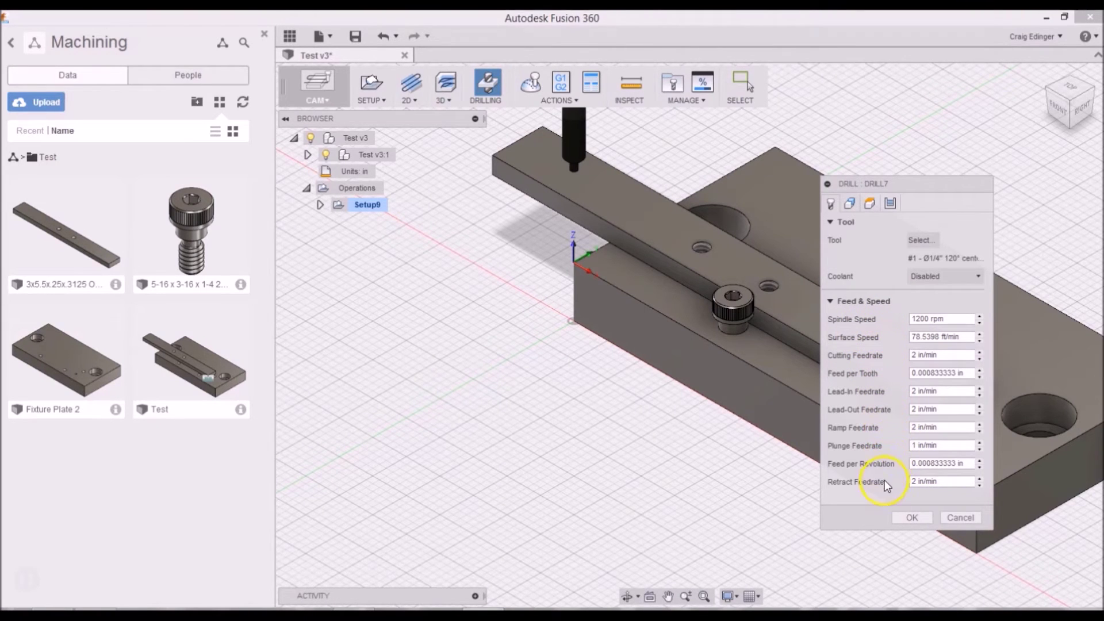
{"action": "left_click", "coordinate": [850, 204]}
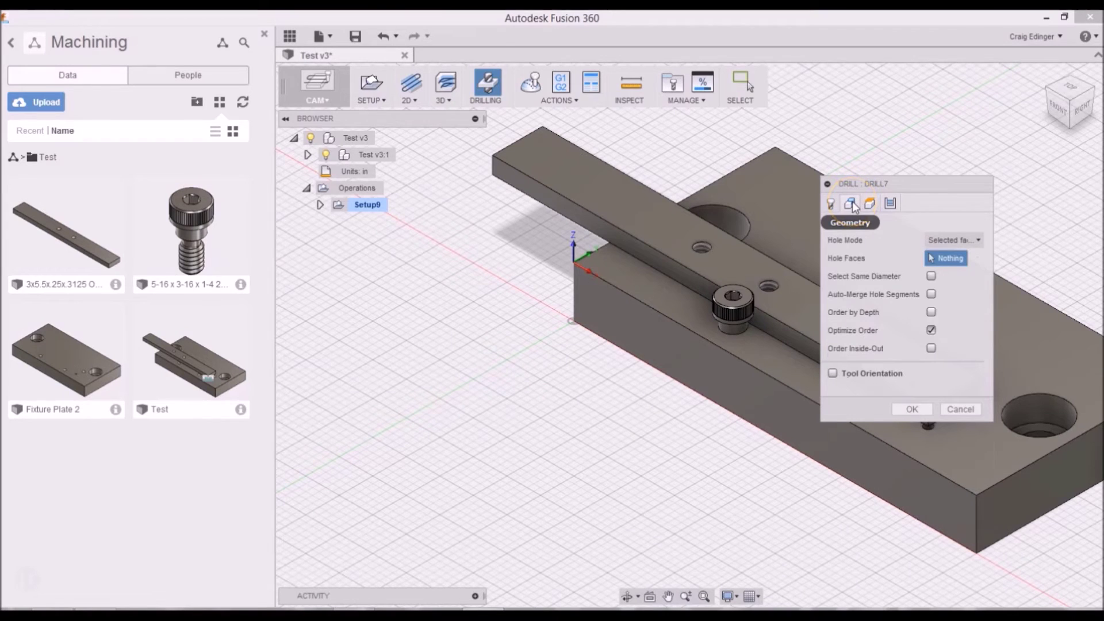
Select the two small hole faces on the top bar as Drill7's targets, keeping the Drilling - rapid out cycle
{"action": "left_click", "coordinate": [700, 247]}
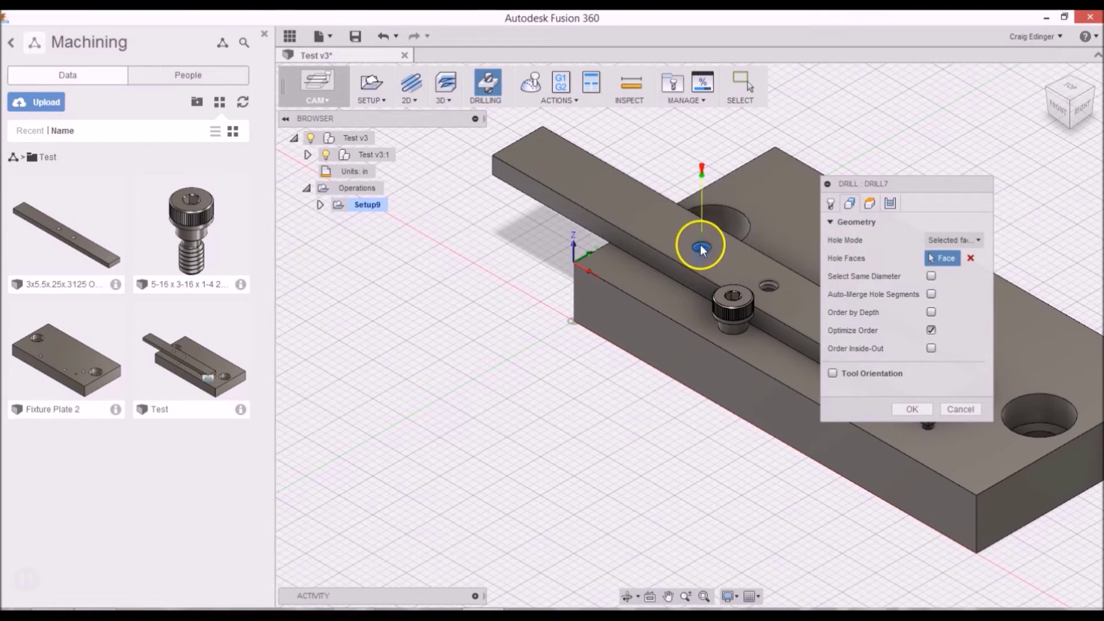
{"action": "left_click", "coordinate": [770, 287]}
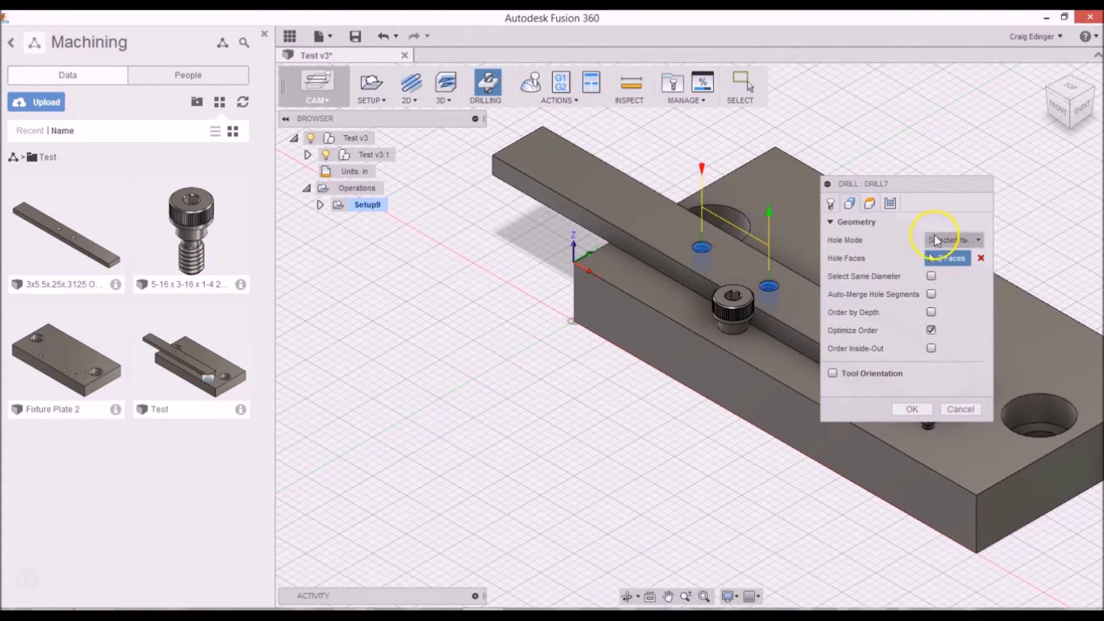
{"action": "left_click", "coordinate": [891, 205]}
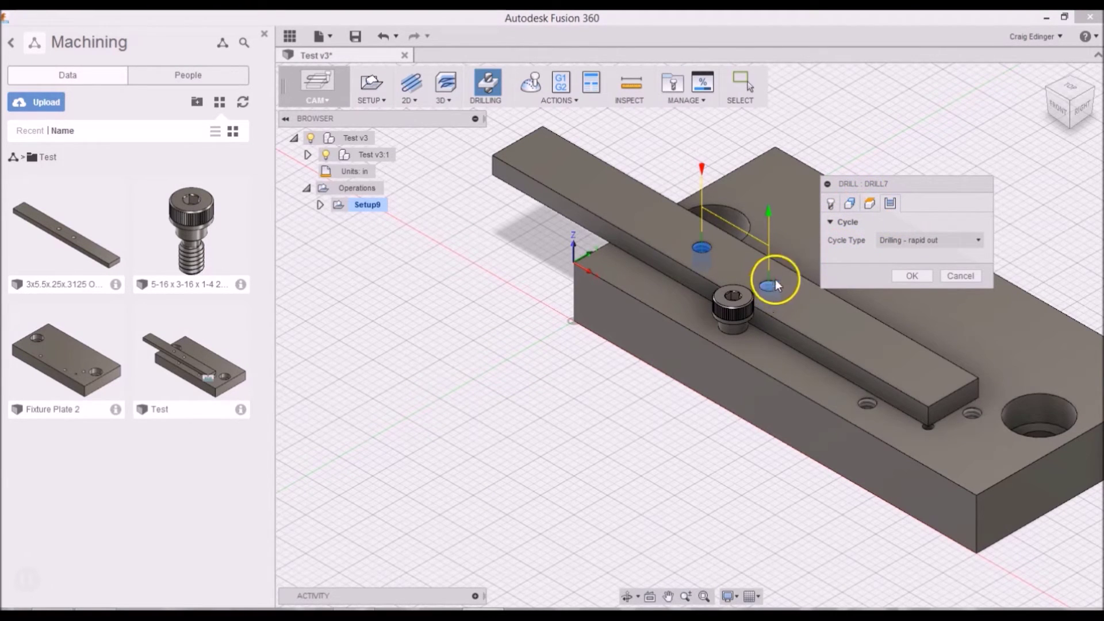
{"action": "left_click", "coordinate": [870, 206]}
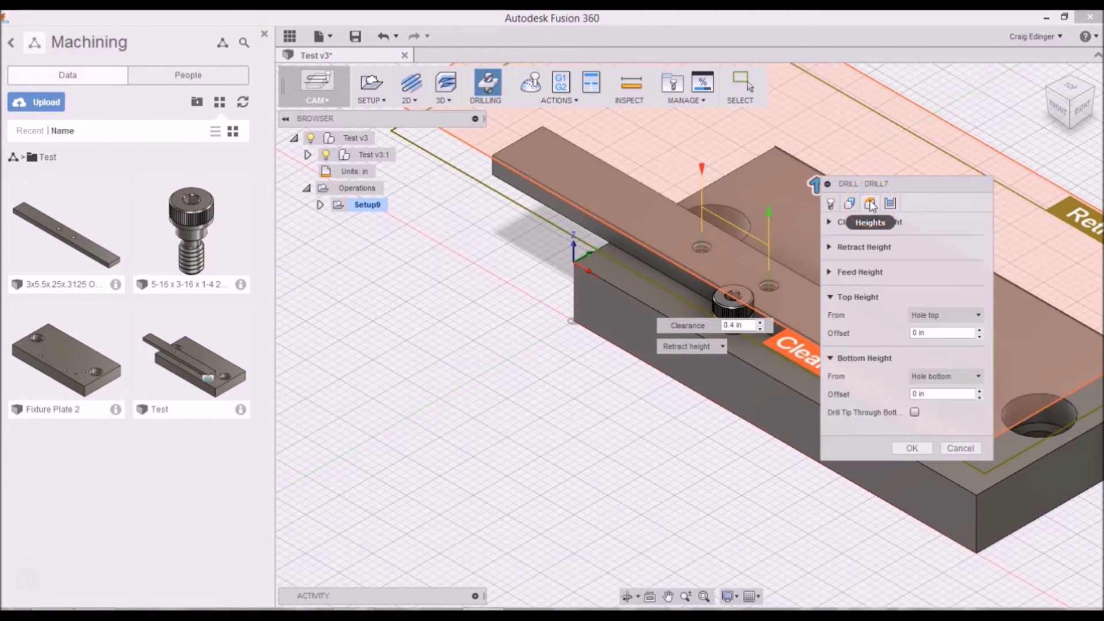
Measure Drill7's bottom height from Hole top with a -0.125 in offset, and accept the operation
{"action": "left_click", "coordinate": [847, 228]}
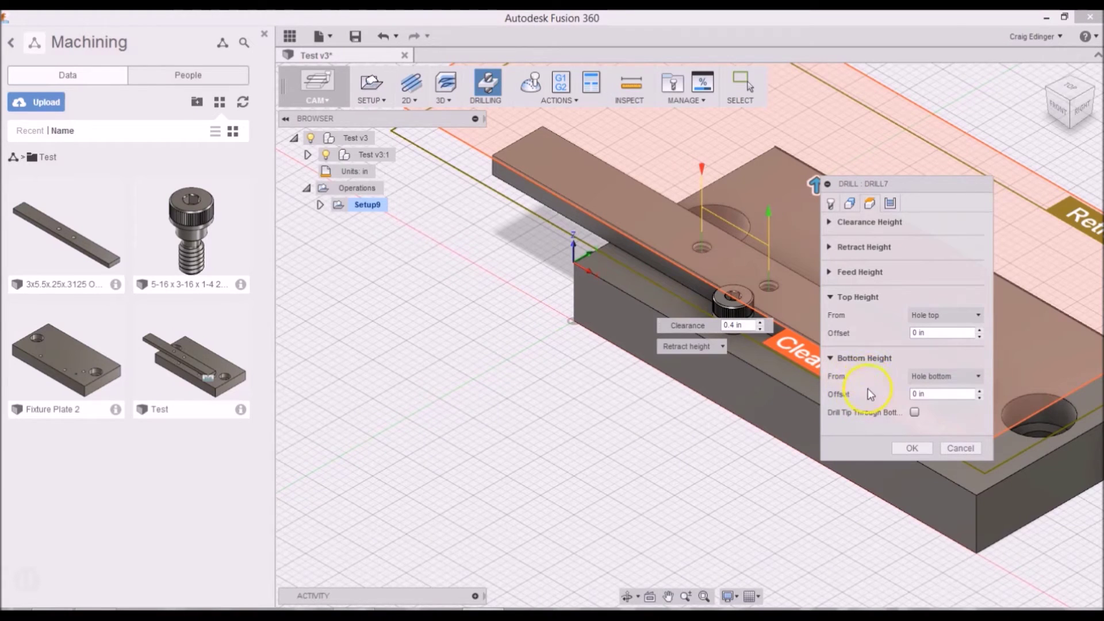
{"action": "left_click", "coordinate": [919, 376]}
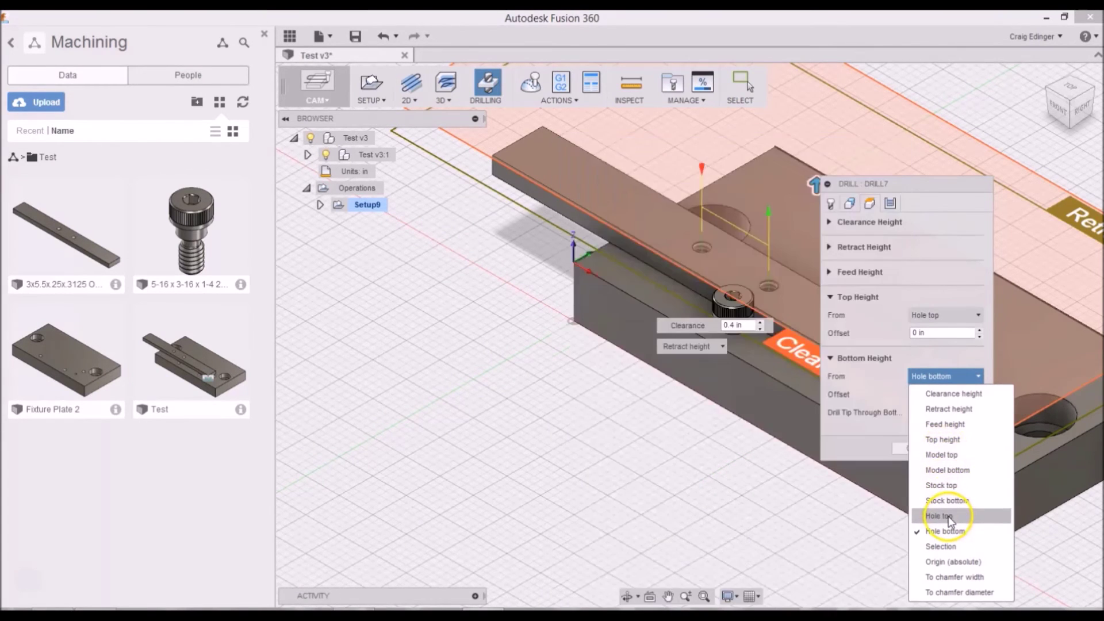
{"action": "left_click", "coordinate": [943, 517]}
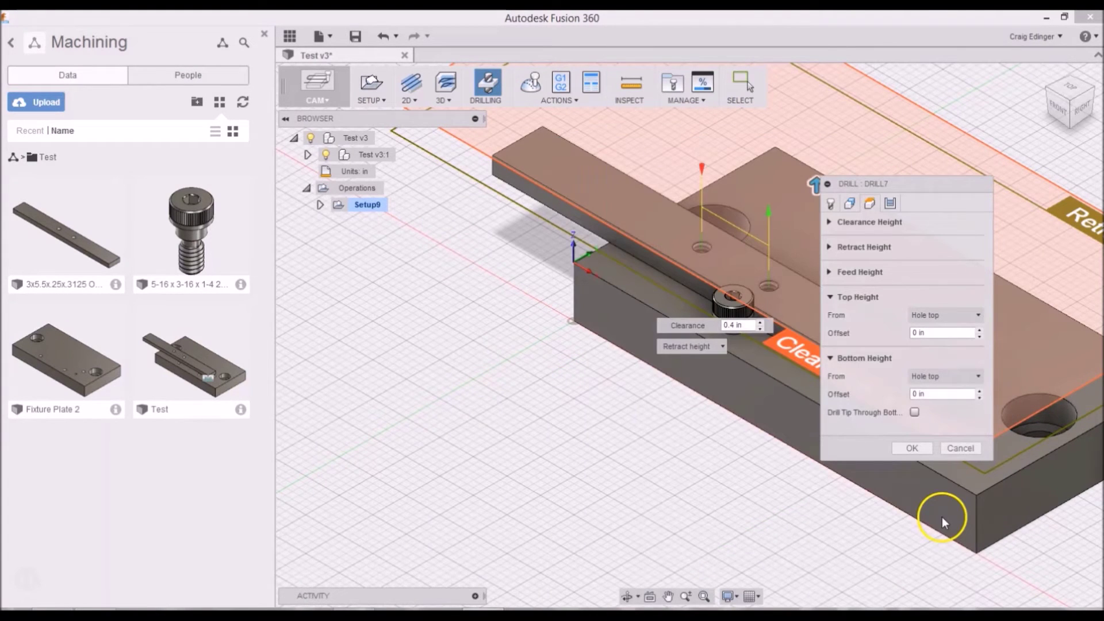
{"action": "left_click", "coordinate": [917, 394]}
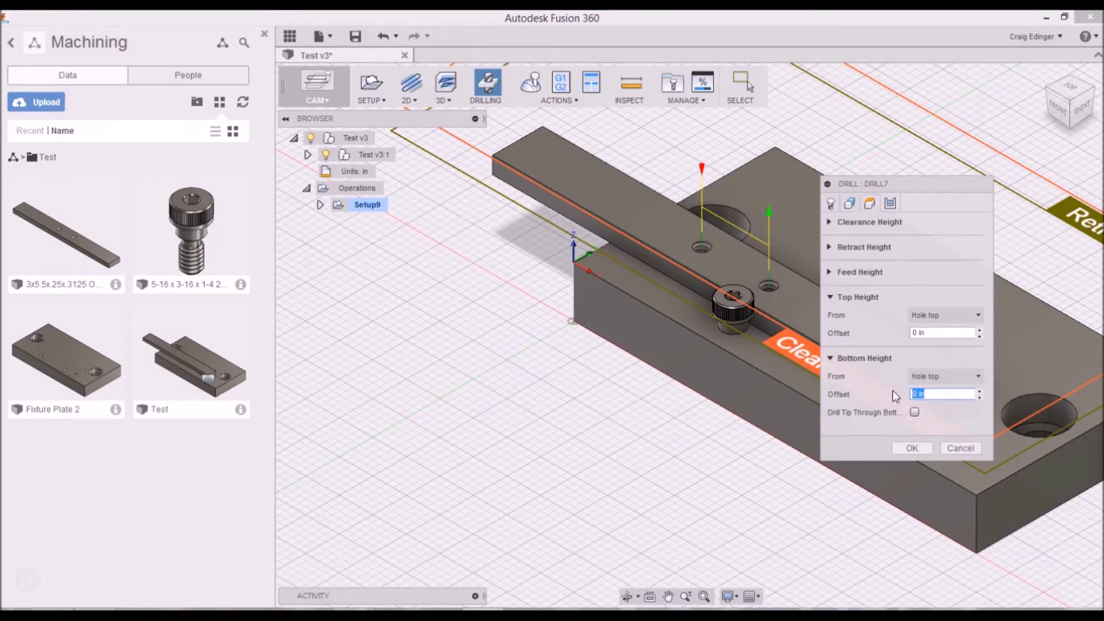
{"action": "type", "text": "-.12"}
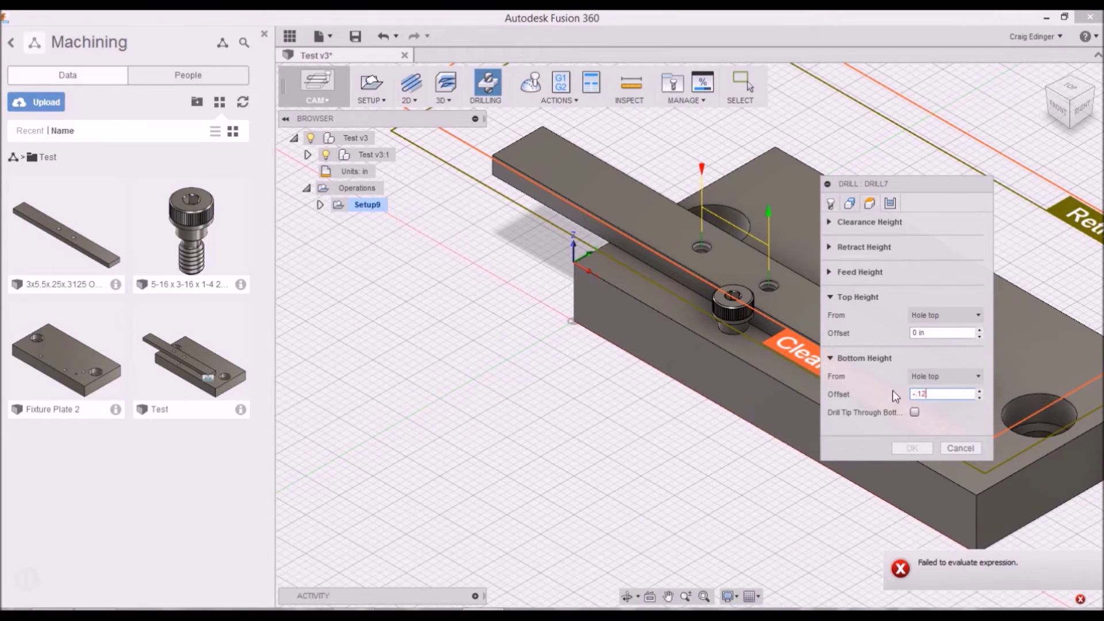
{"action": "type", "text": "5"}
{"action": "key", "text": "Return"}
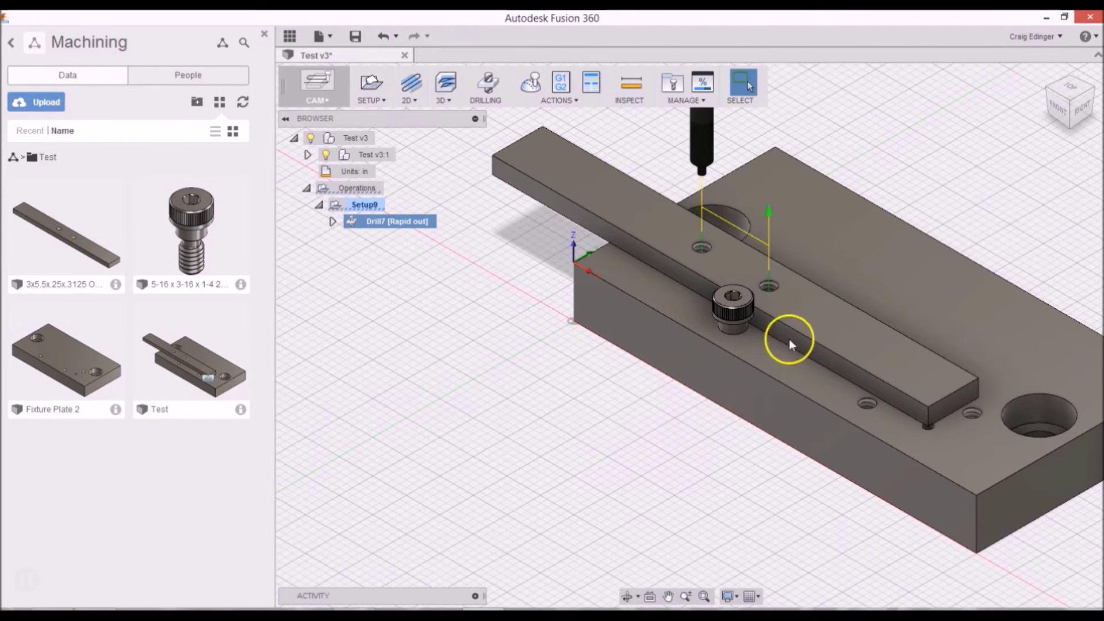
Orbit to a front view and launch the Drill7 toolpath simulation
{"action": "middle_click_drag", "start_coordinate": [638, 419], "coordinate": [681, 396], "text": "shift"}
{"action": "key", "text": "Escape"}
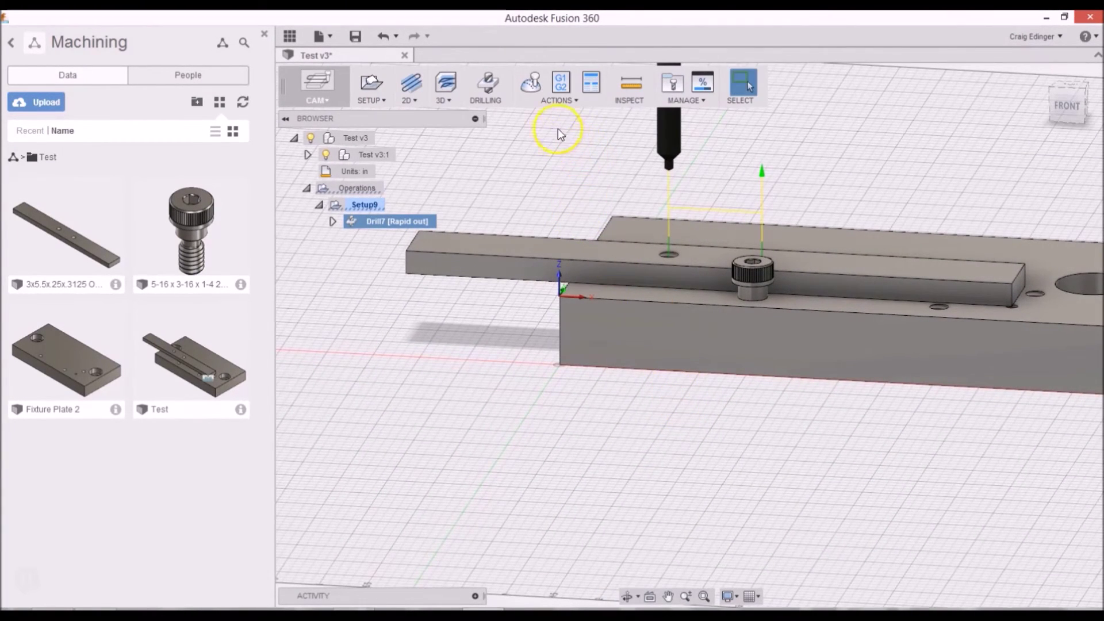
{"action": "left_click", "coordinate": [530, 85]}
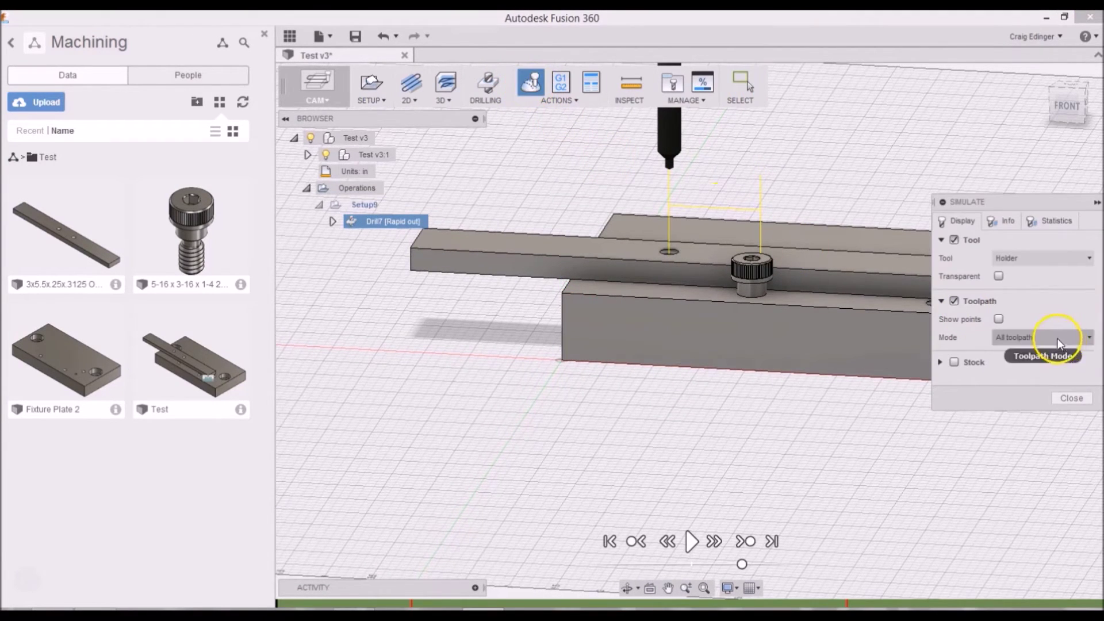
Review Drill7's machining time and distance, replay its toolpath, then exit to the home view
{"action": "left_click", "coordinate": [1057, 221]}
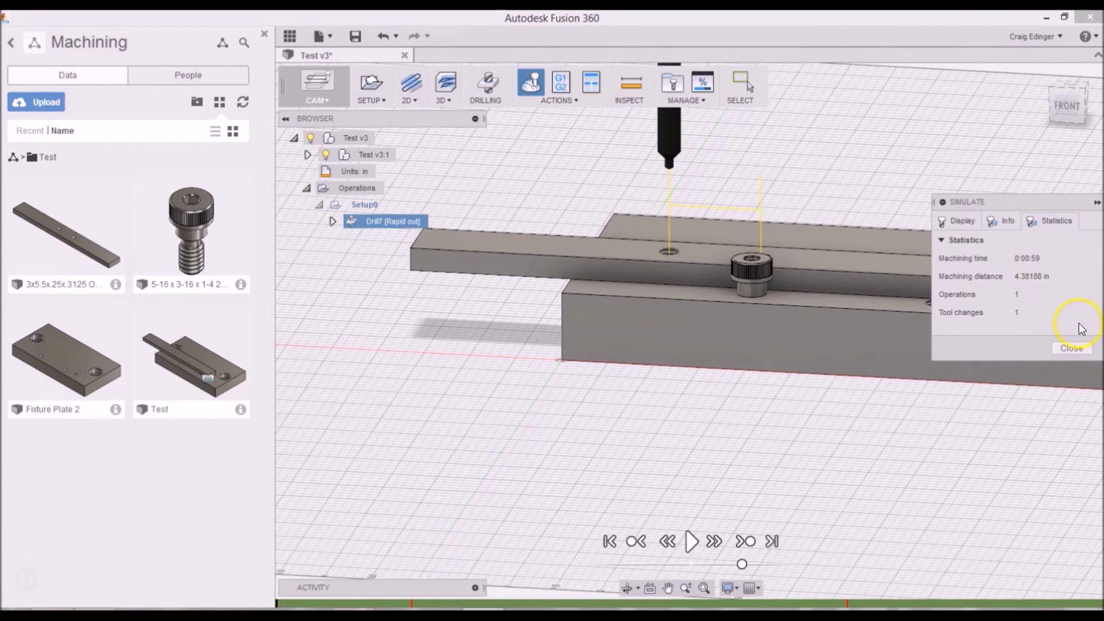
{"action": "left_click", "coordinate": [1072, 348]}
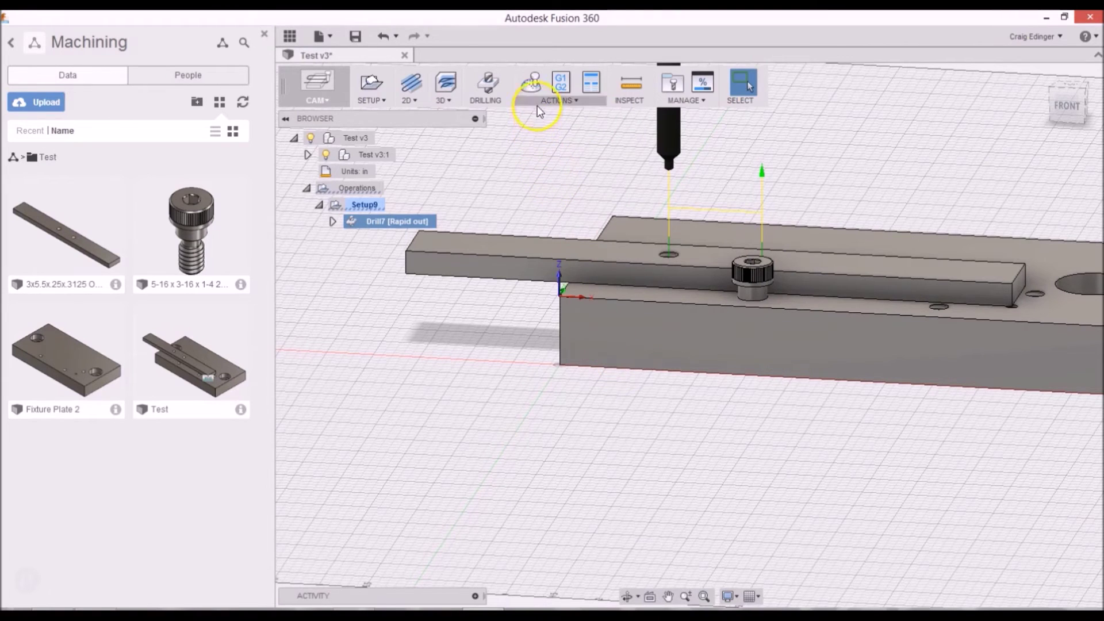
{"action": "left_click", "coordinate": [531, 85]}
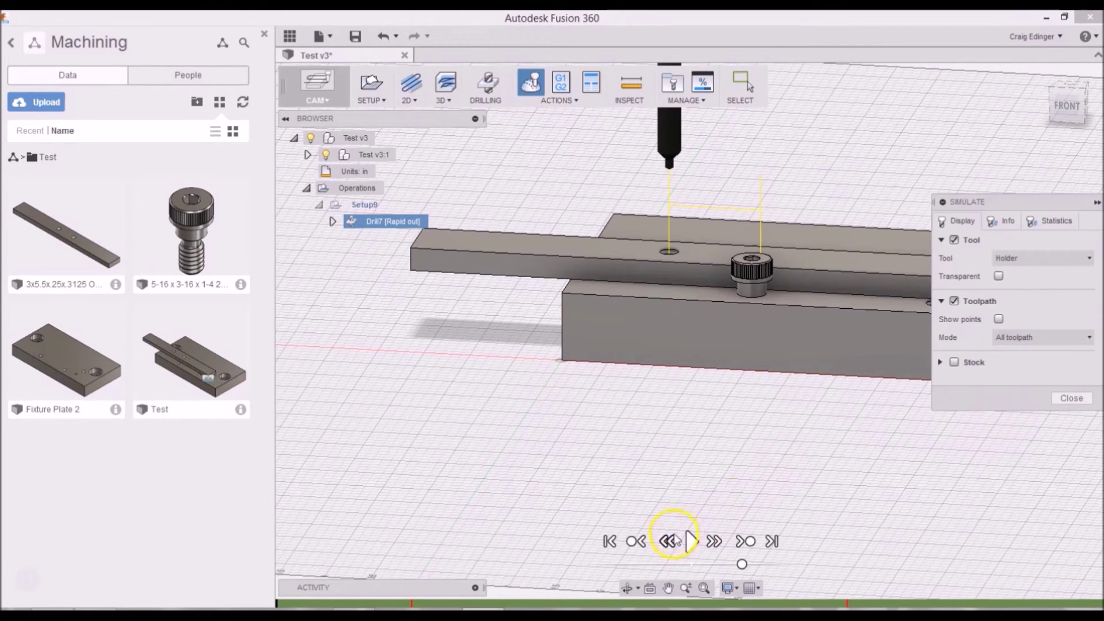
{"action": "left_click", "coordinate": [692, 541]}
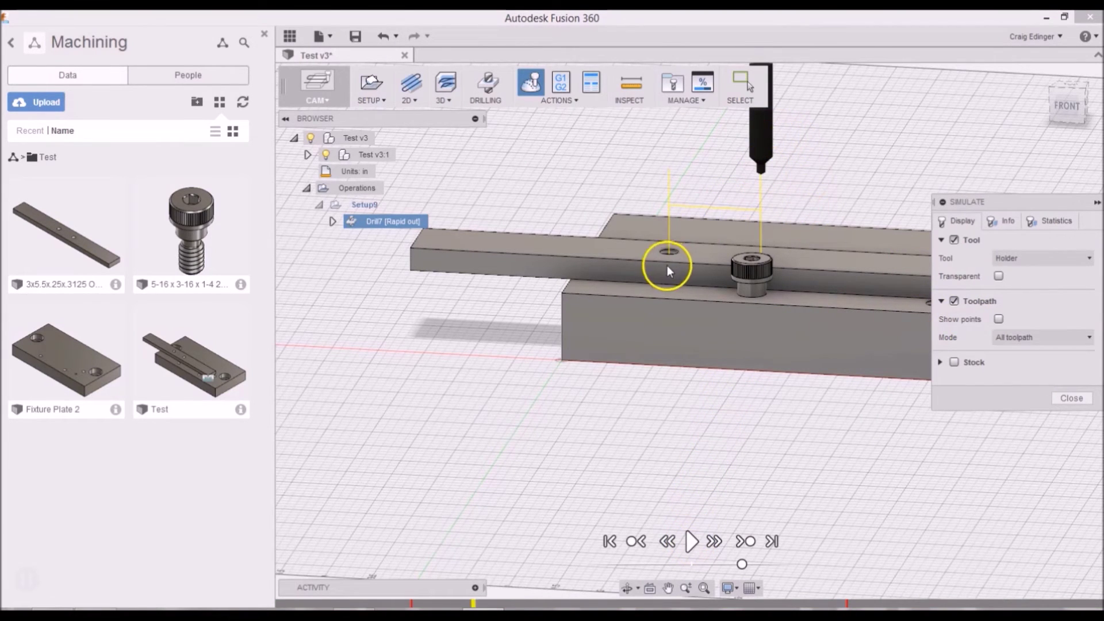
{"action": "left_click", "coordinate": [1072, 399]}
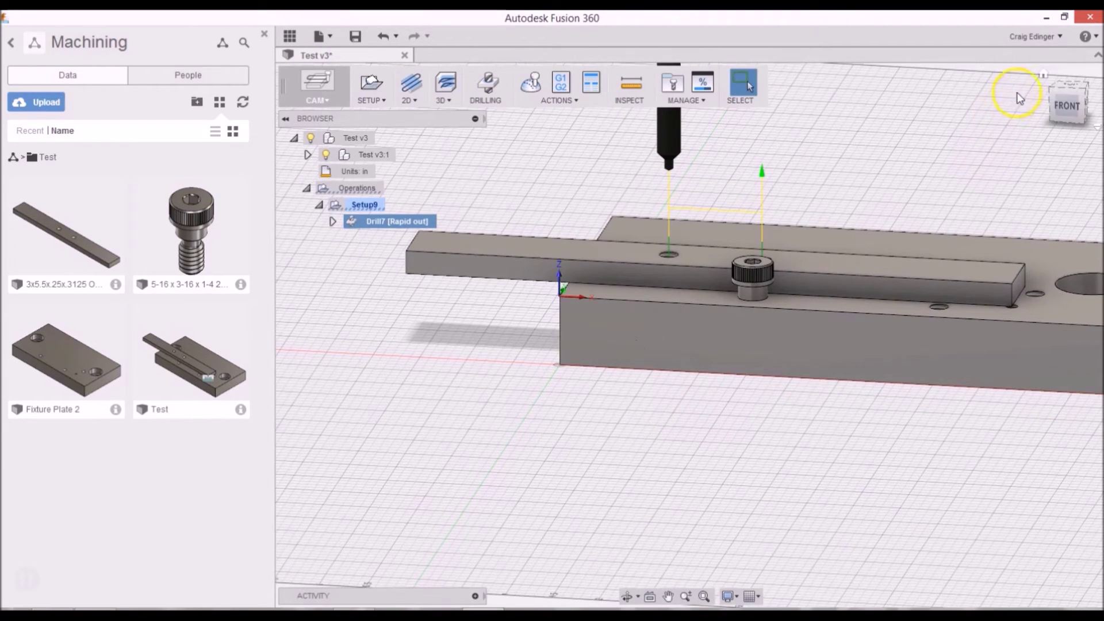
{"action": "left_click", "coordinate": [1044, 76]}
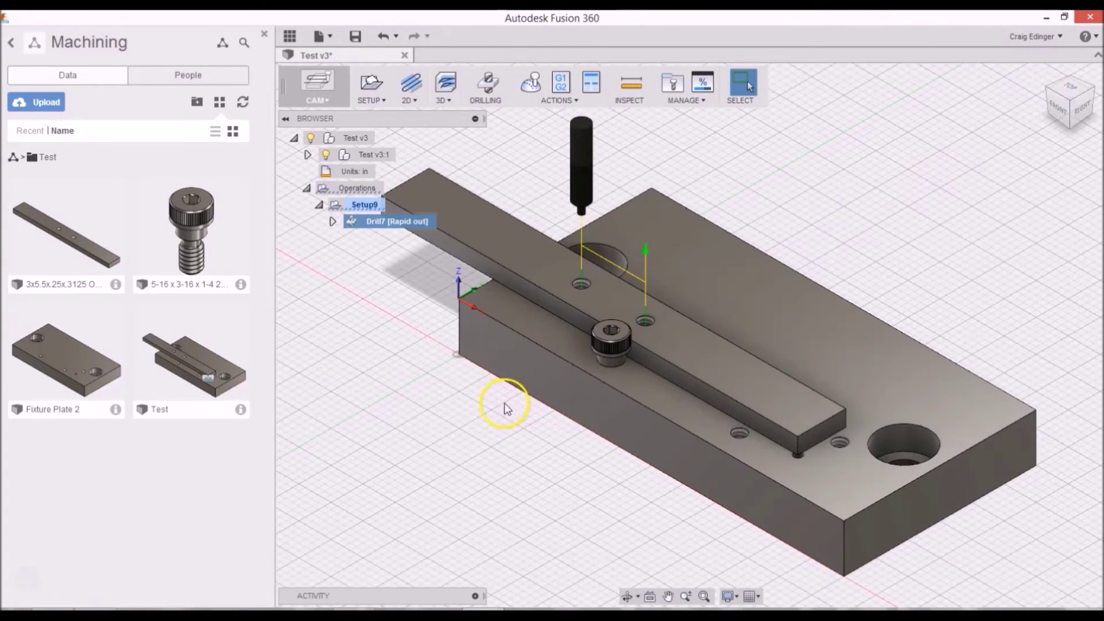
{"action": "middle_click_drag", "start_coordinate": [504, 408], "coordinate": [582, 413]}
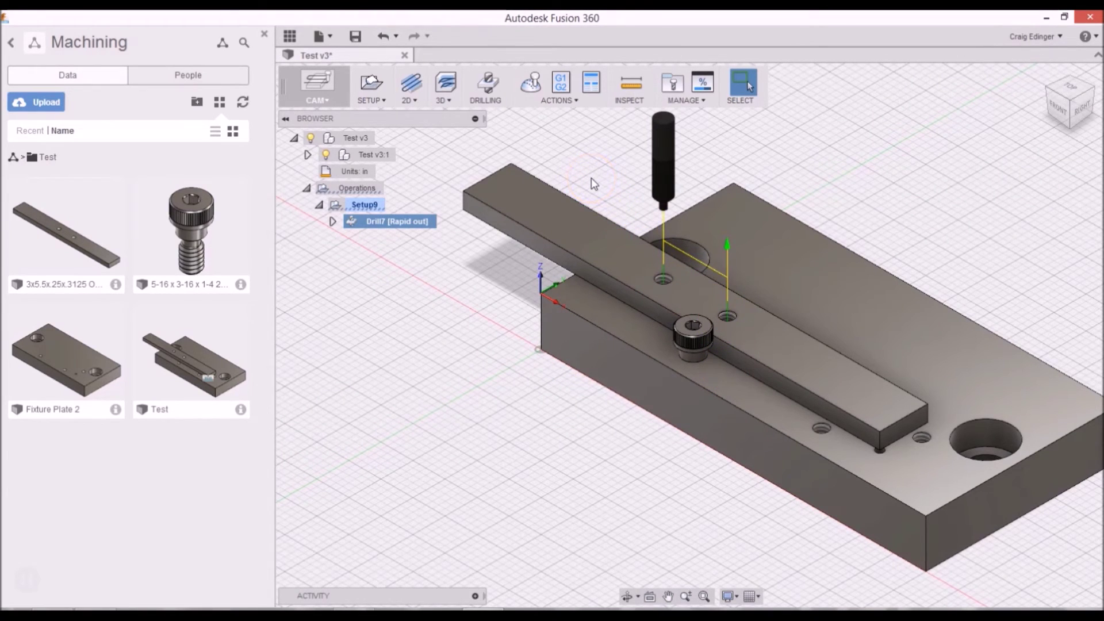
Start a second drilling operation, Drill8, using the Ø13/64" 135° drill
{"action": "left_click", "coordinate": [401, 254]}
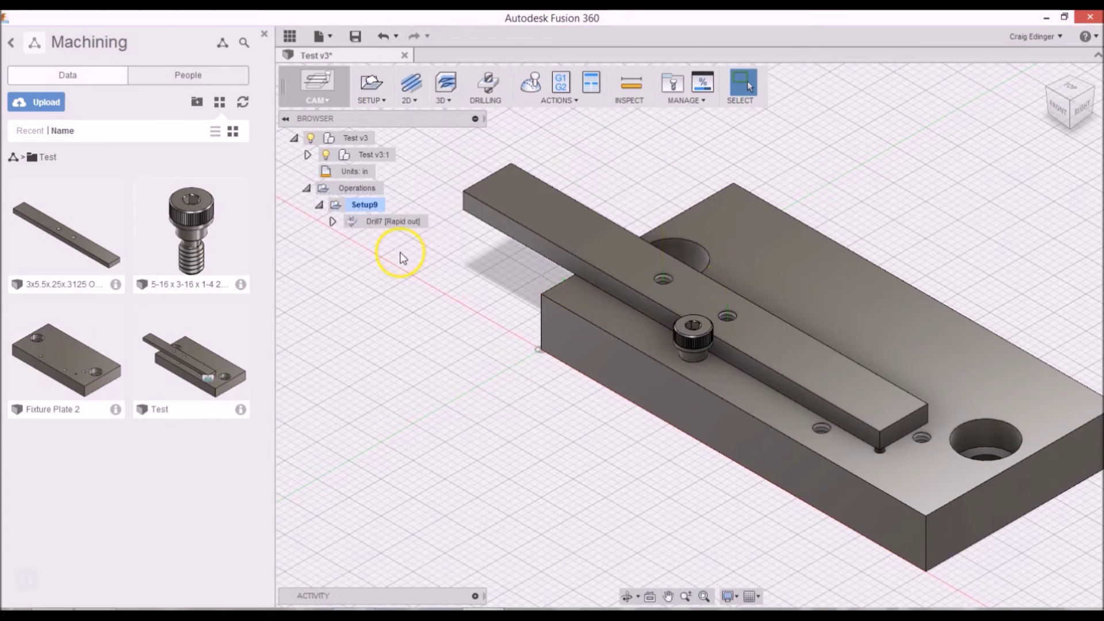
{"action": "left_click", "coordinate": [485, 84]}
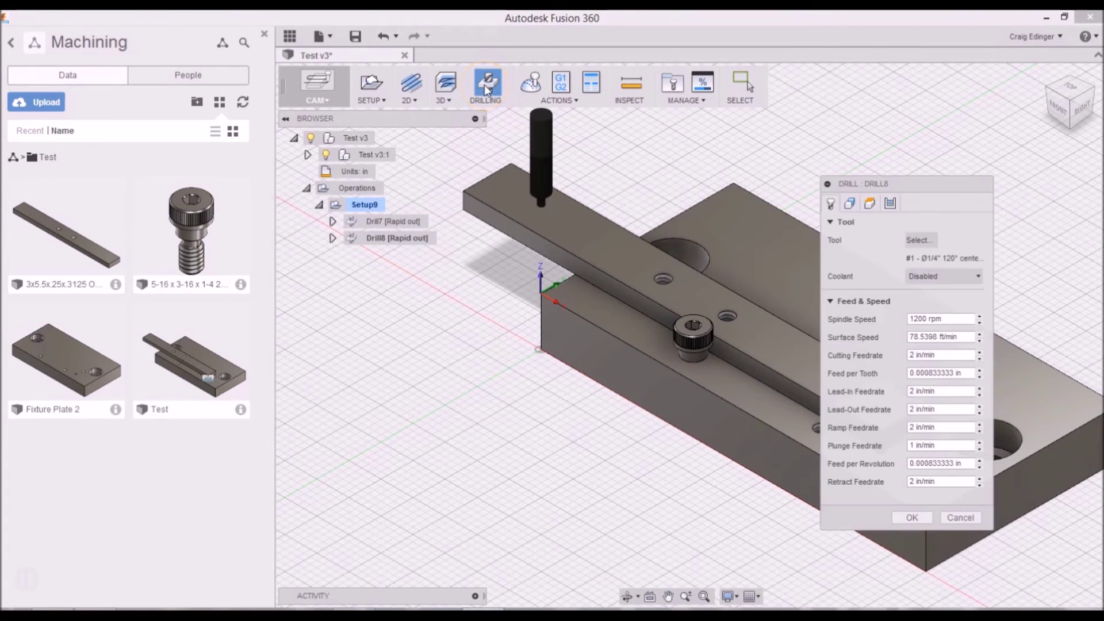
{"action": "left_click", "coordinate": [919, 240]}
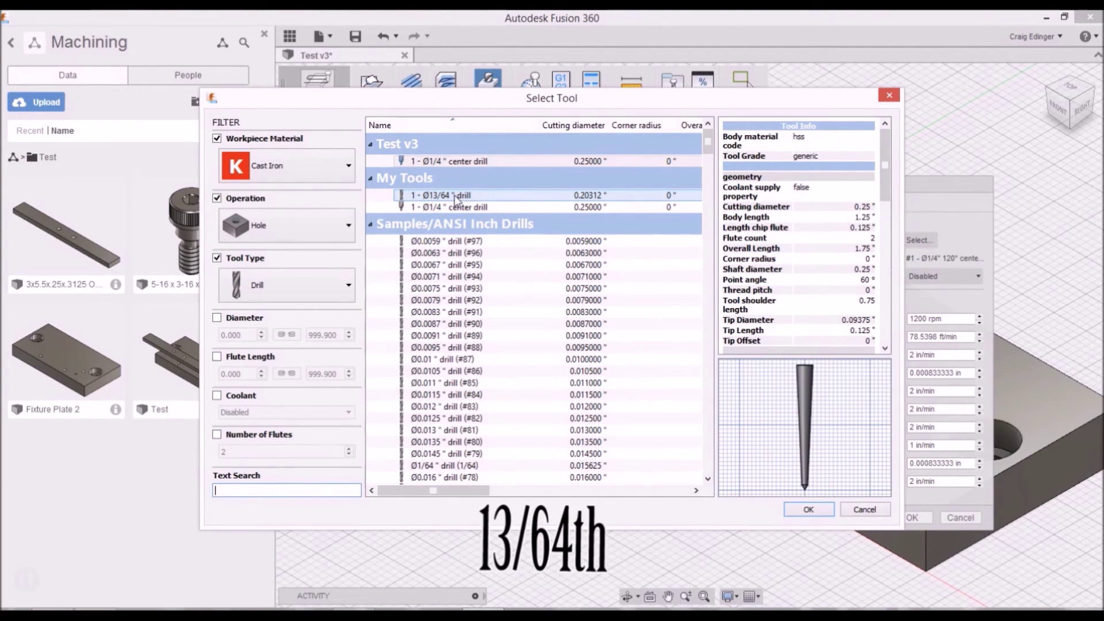
{"action": "left_click", "coordinate": [453, 195]}
{"action": "double_click", "coordinate": [450, 194]}
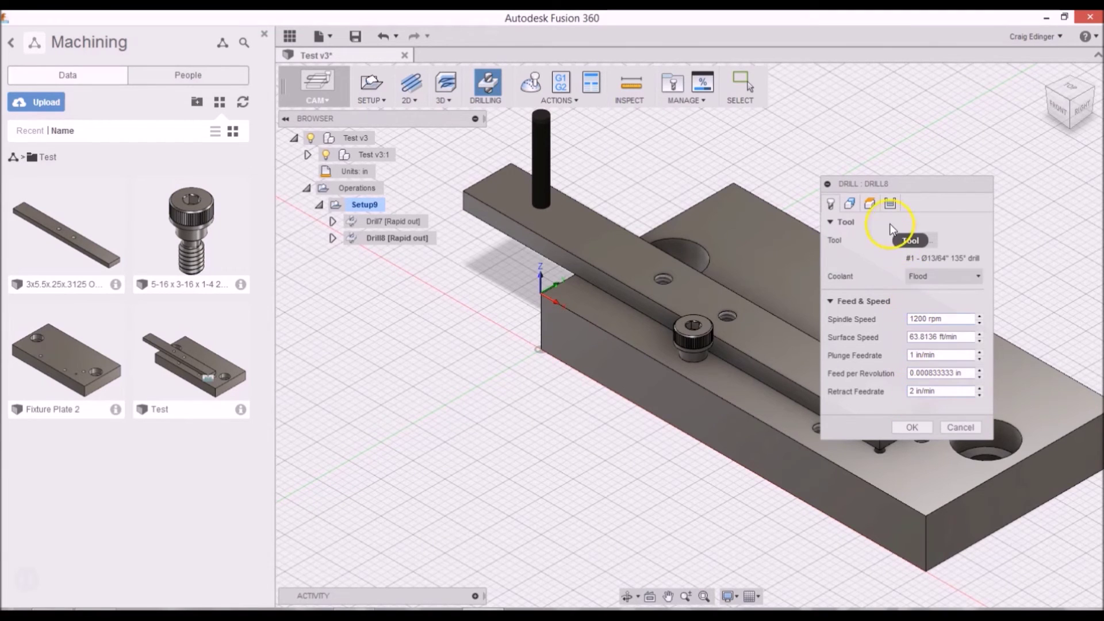
Set Drill8's coolant to Disabled and bring up its cycle type list
{"action": "left_click", "coordinate": [919, 274]}
{"action": "left_click", "coordinate": [923, 291]}
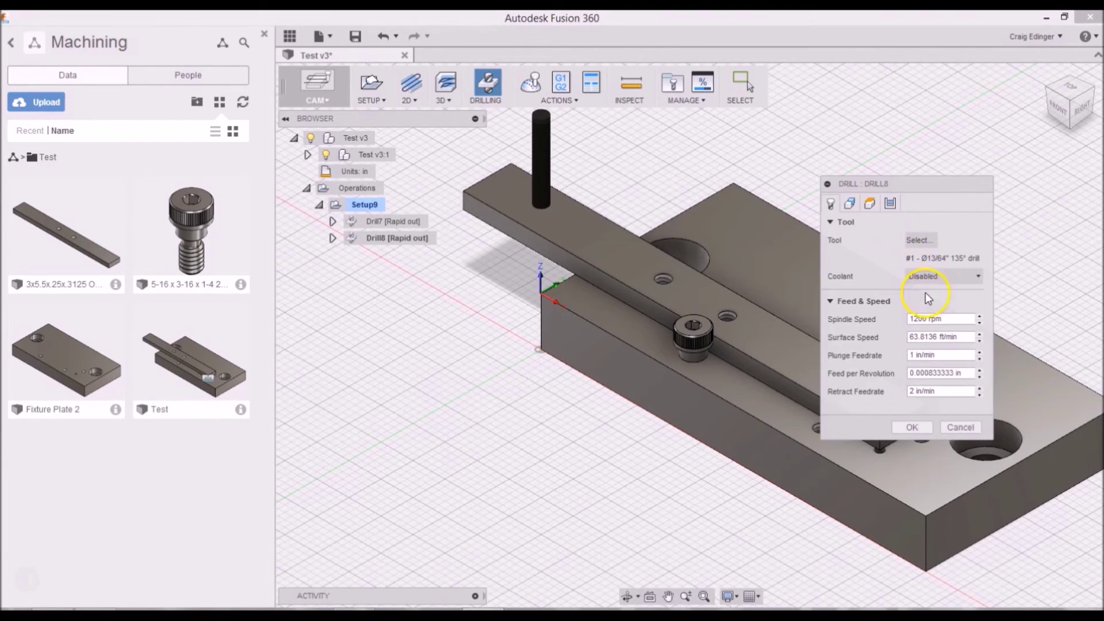
{"action": "left_click", "coordinate": [891, 204]}
{"action": "left_click", "coordinate": [904, 240]}
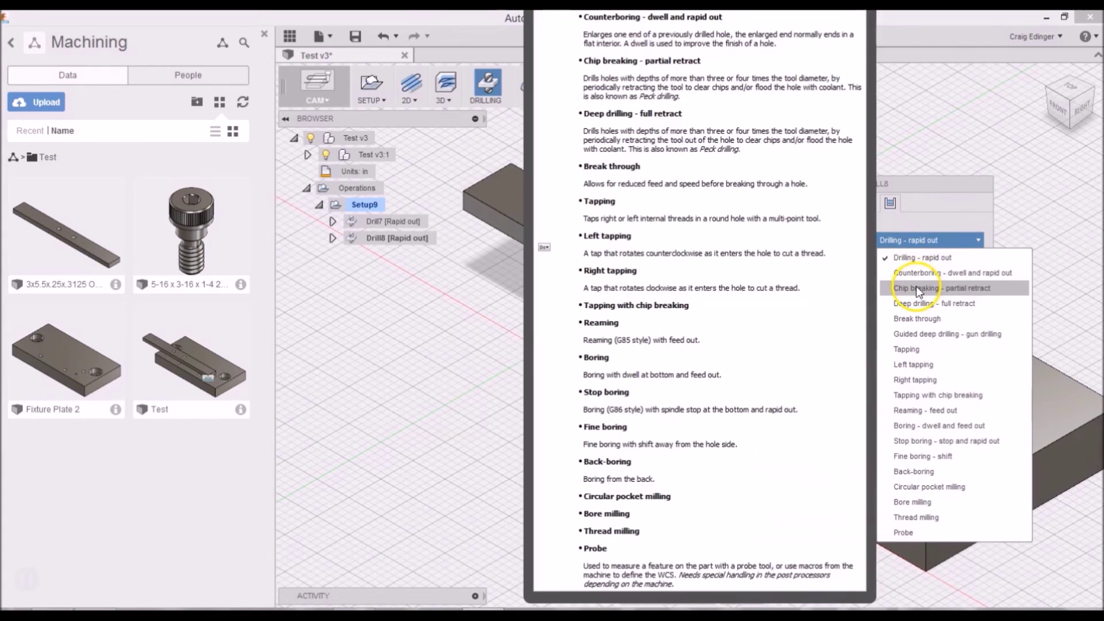
Give Drill8 a Chip breaking - partial retract cycle with a .050 in pecking depth
{"action": "left_click", "coordinate": [916, 287]}
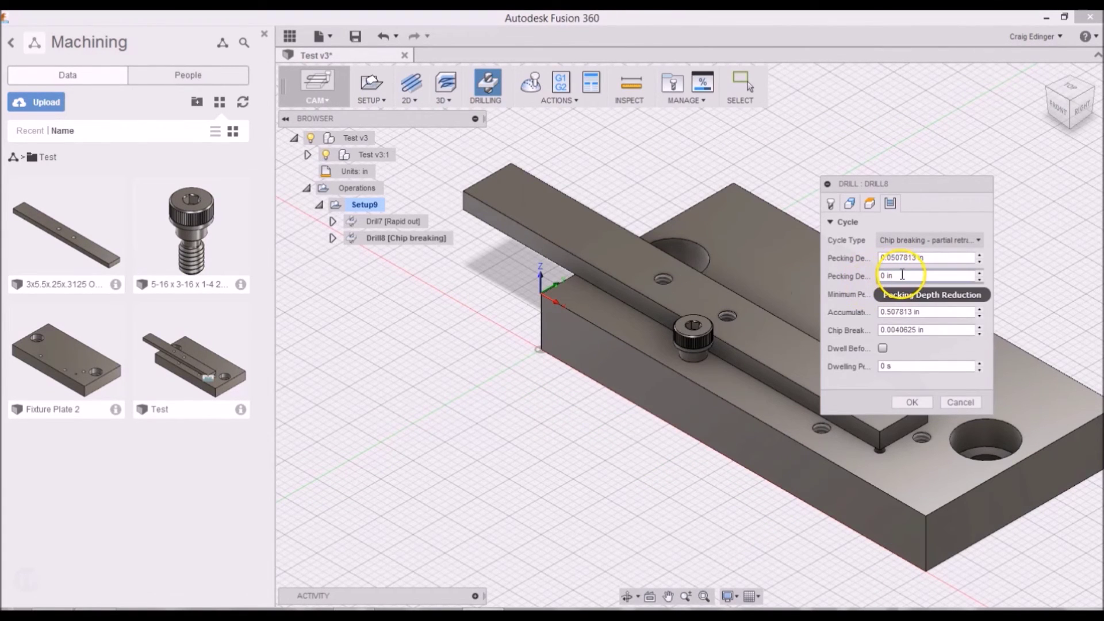
{"action": "left_click", "coordinate": [936, 257]}
{"action": "left_click_drag", "start_coordinate": [935, 256], "coordinate": [857, 259]}
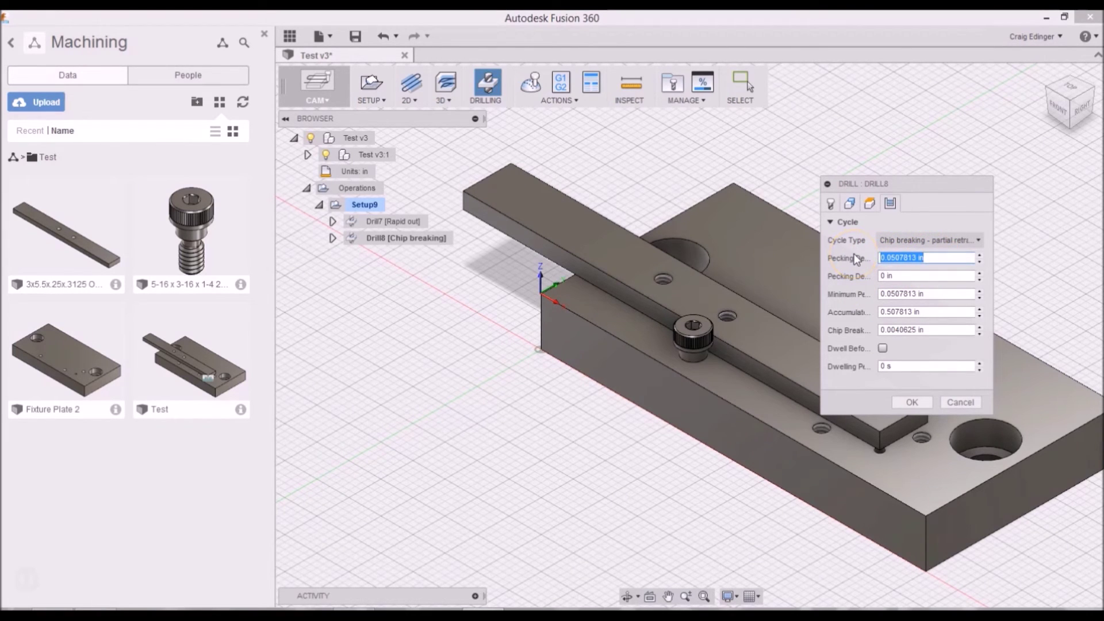
{"action": "type", "text": "."}
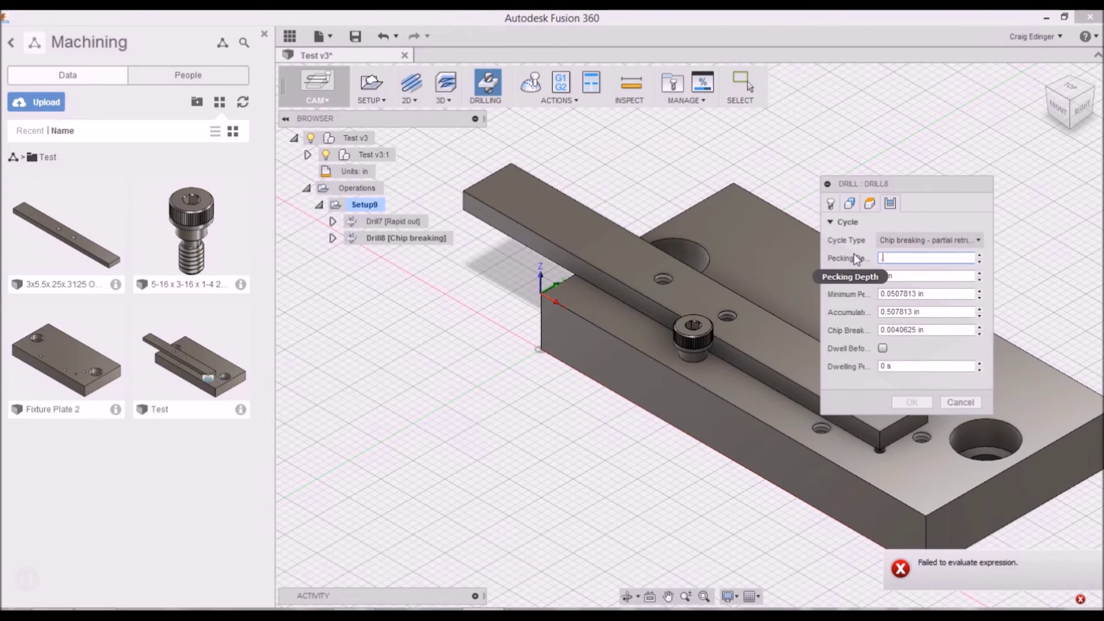
{"action": "type", "text": "050"}
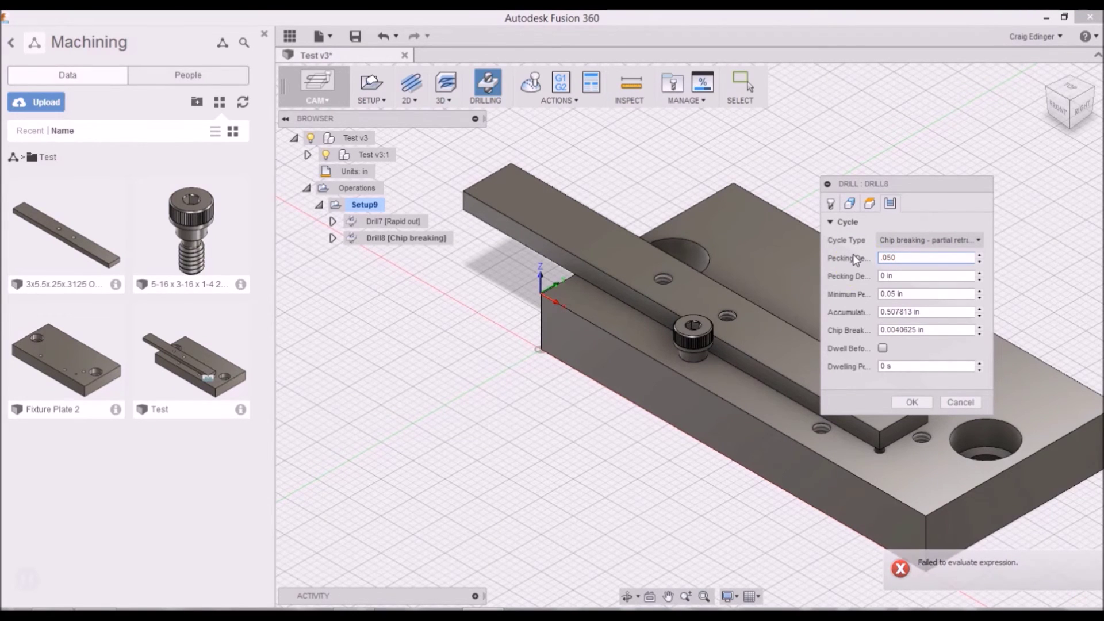
{"action": "left_click", "coordinate": [884, 314]}
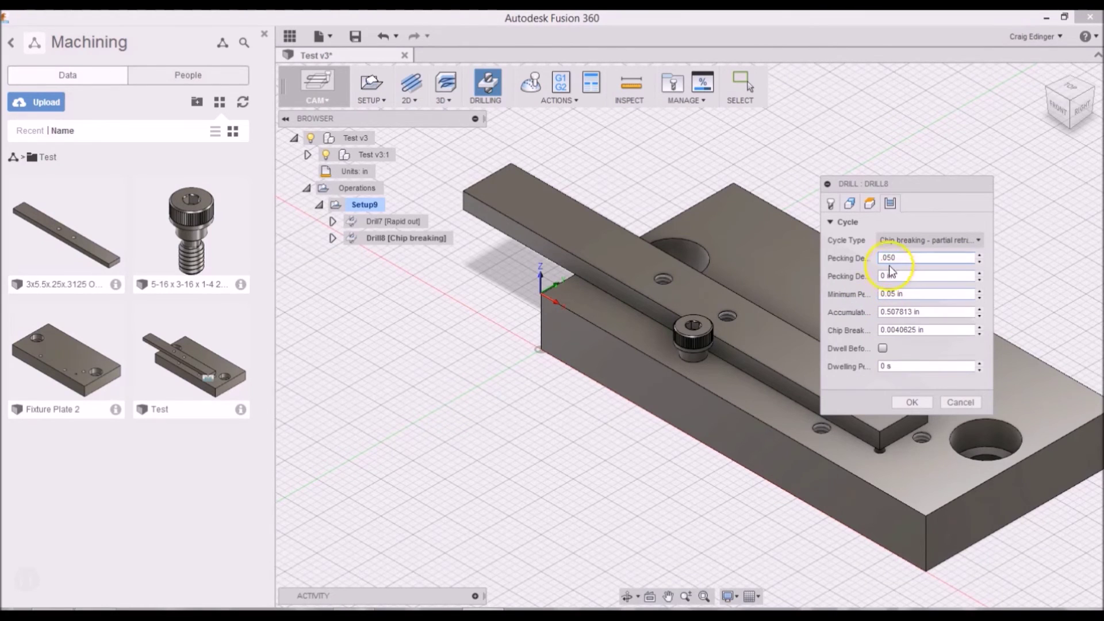
{"action": "left_click", "coordinate": [870, 205]}
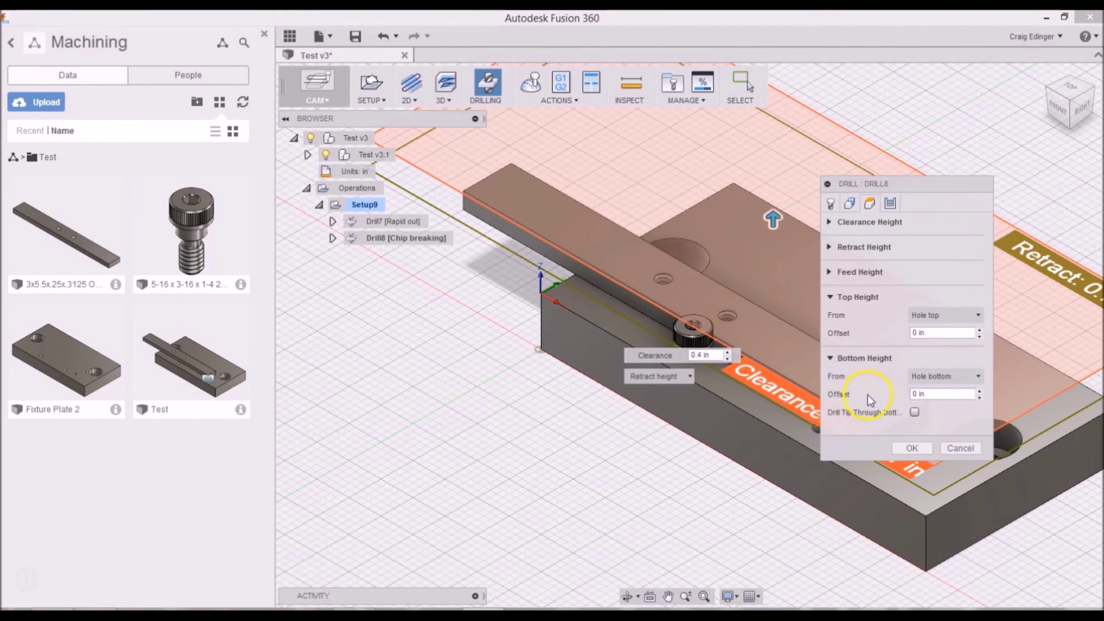
Enable Drill Tip Through Bottom with a .125 in break-through depth and try to finish Drill8
{"action": "left_click", "coordinate": [915, 411]}
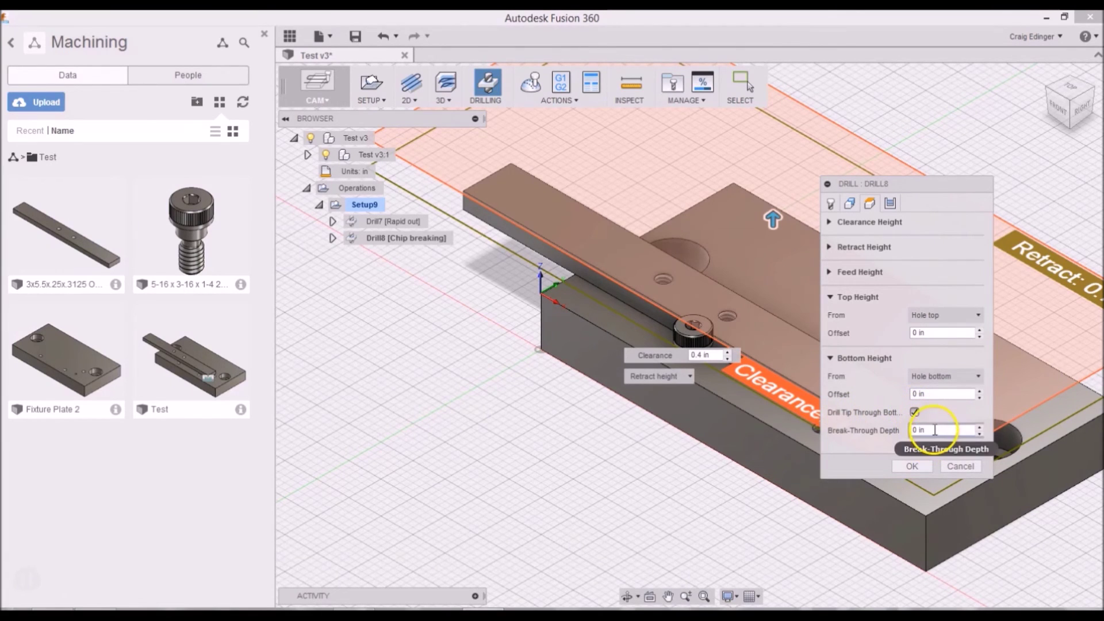
{"action": "left_click", "coordinate": [932, 432]}
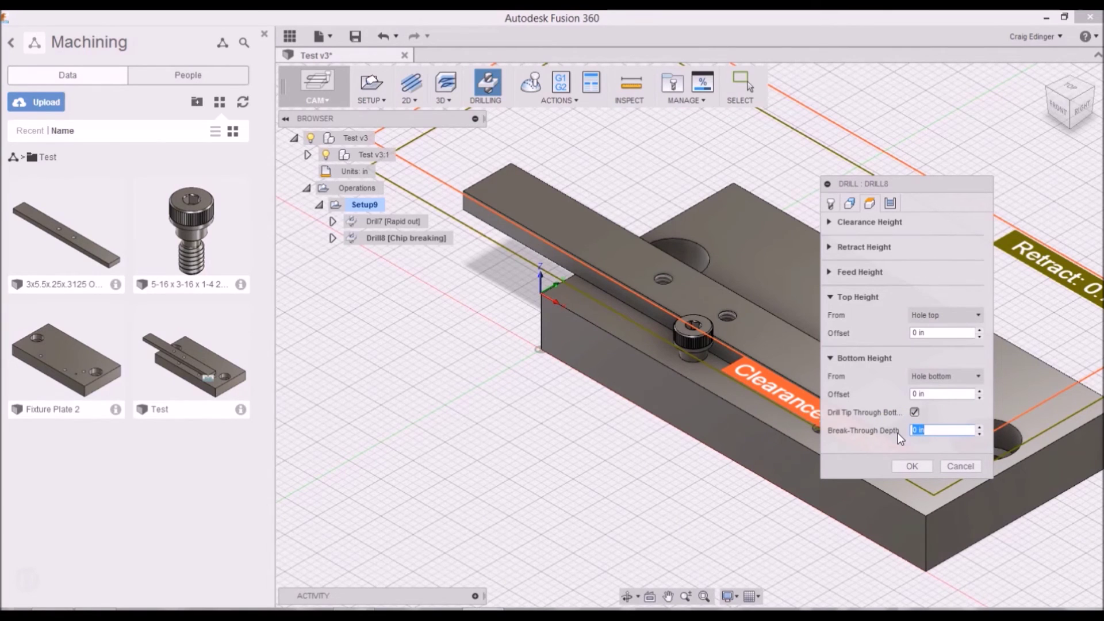
{"action": "type", "text": ".125"}
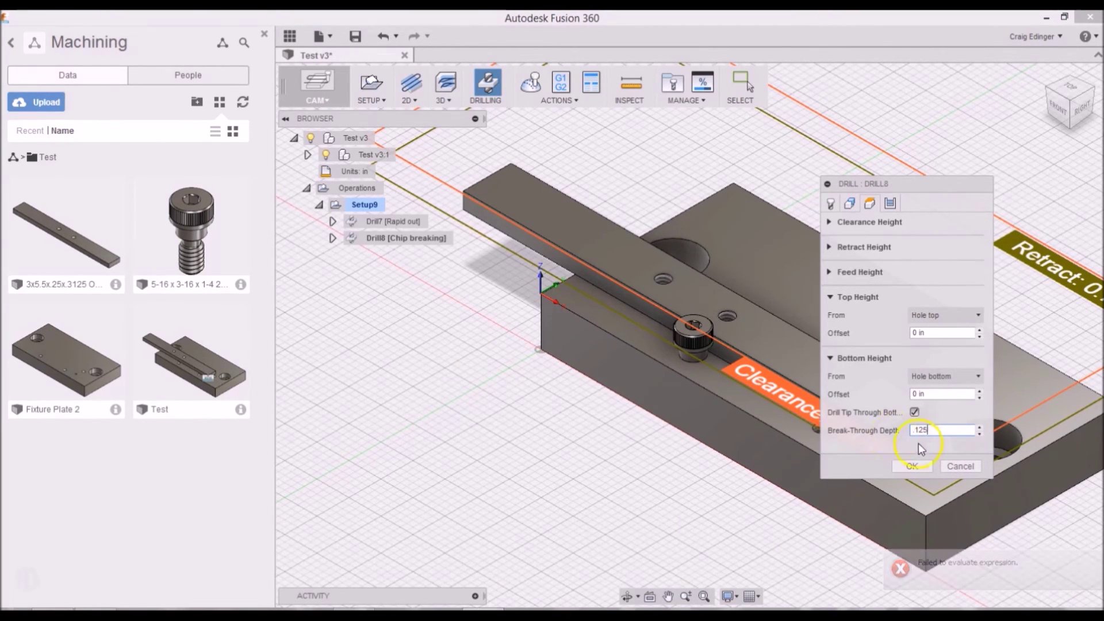
{"action": "left_click", "coordinate": [915, 465]}
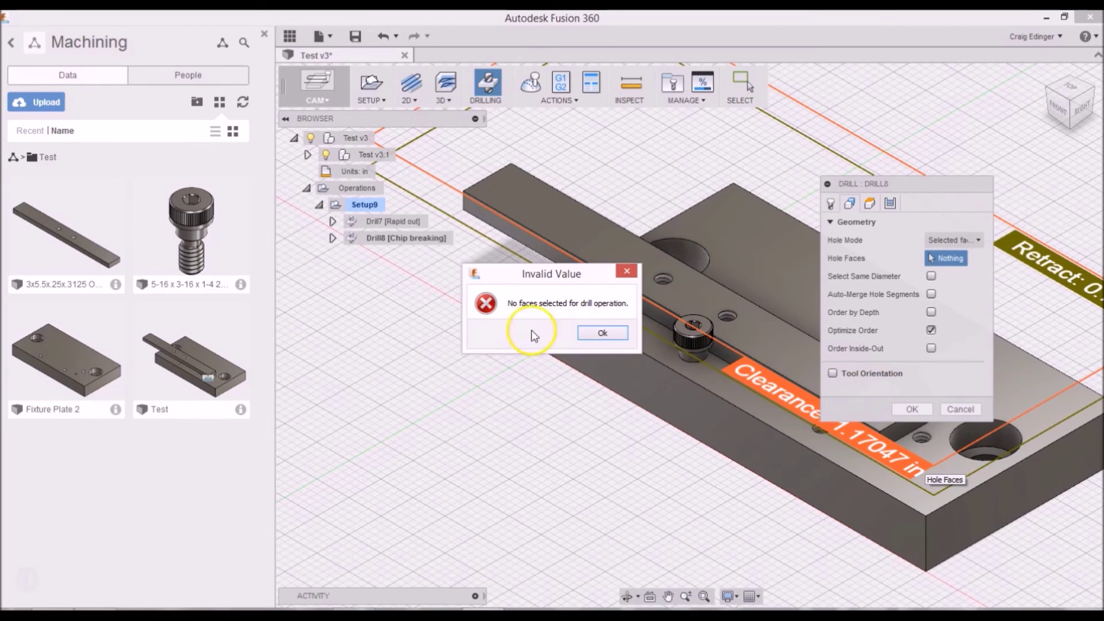
Dismiss the no-faces error, select the two top bar holes, and accept Drill8
{"action": "left_click", "coordinate": [602, 332]}
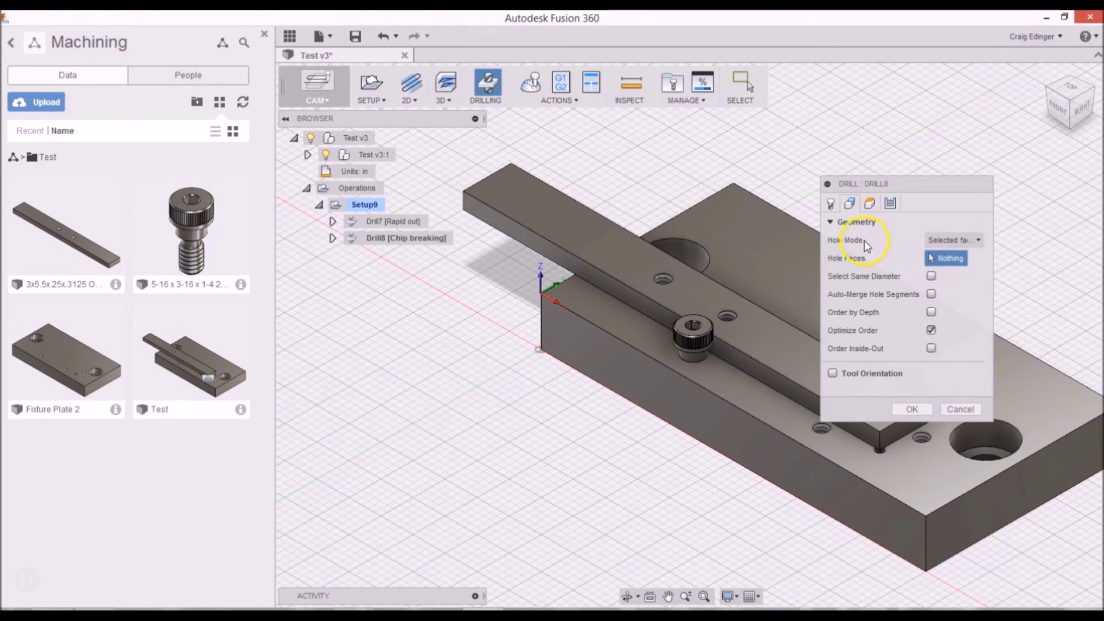
{"action": "left_click", "coordinate": [662, 280]}
{"action": "left_click", "coordinate": [728, 315]}
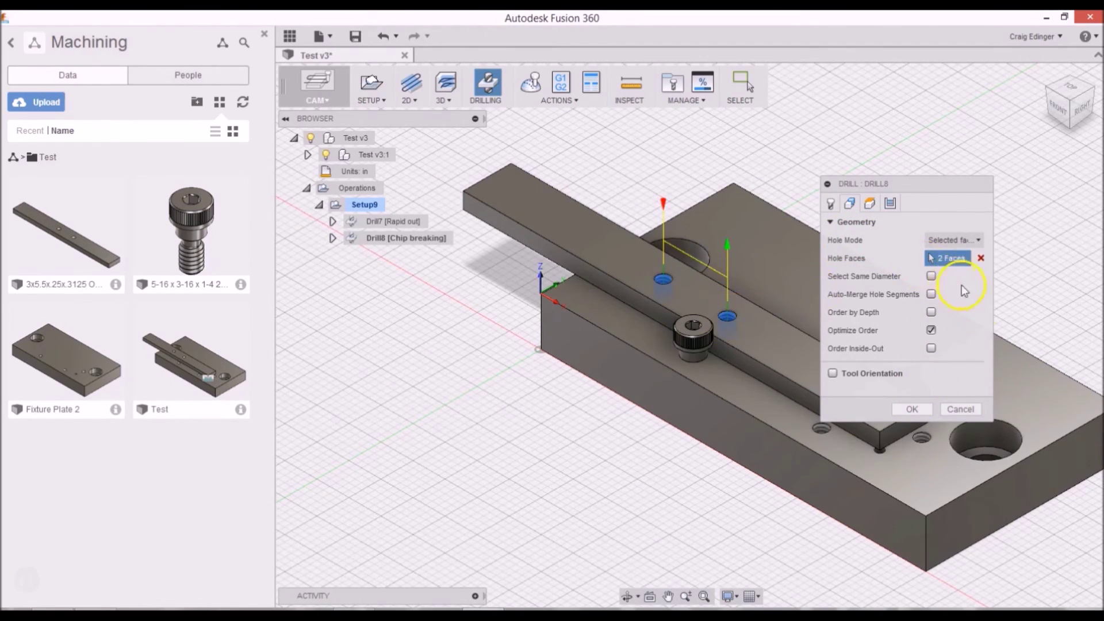
{"action": "left_click", "coordinate": [869, 203]}
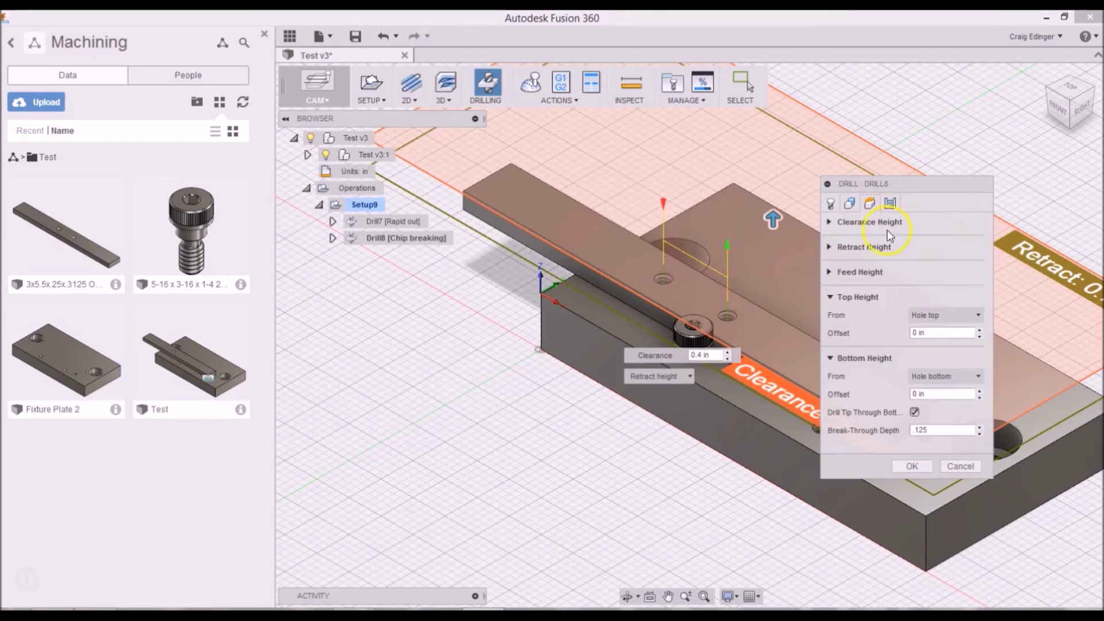
{"action": "left_click", "coordinate": [831, 203]}
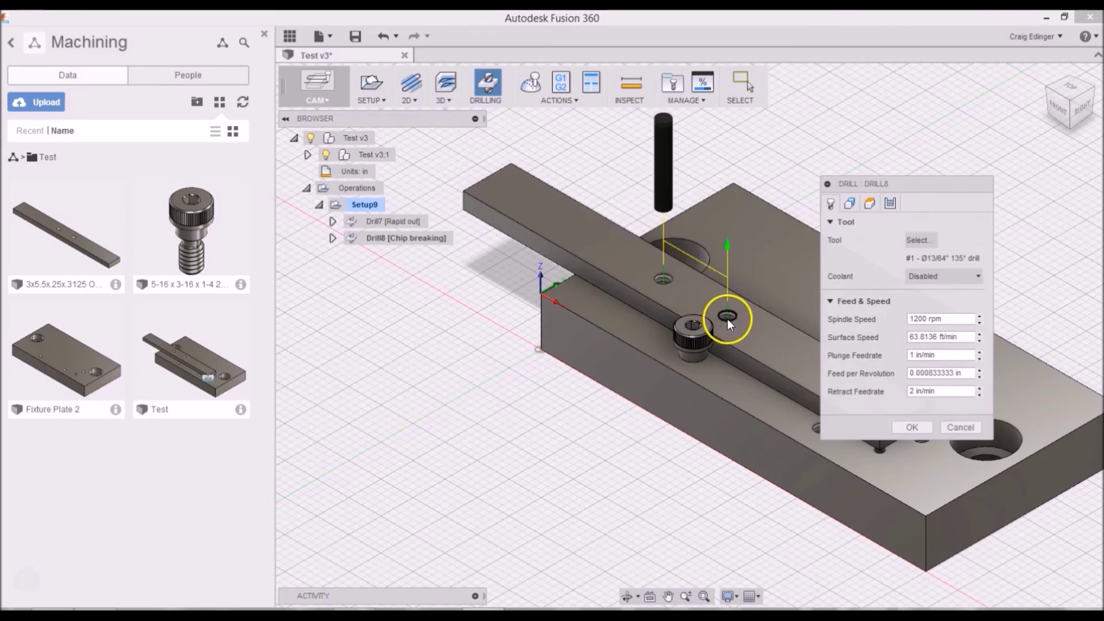
{"action": "left_click", "coordinate": [912, 427]}
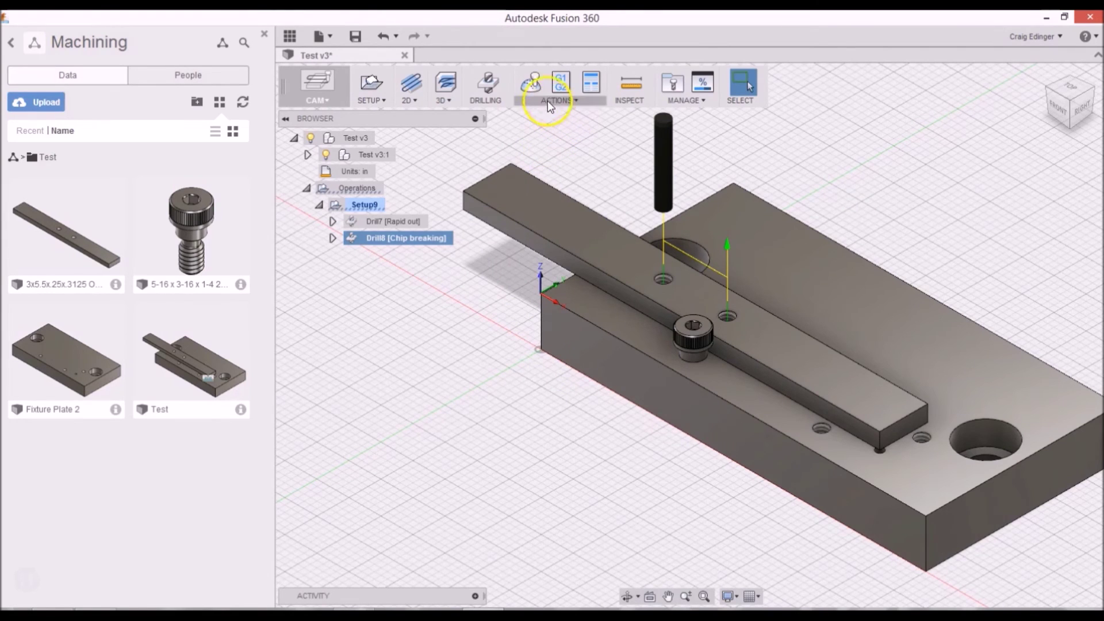
Play the Drill8 simulation, confirm its 0:01:44 machining time, then close it and clear the selection
{"action": "left_click", "coordinate": [530, 86]}
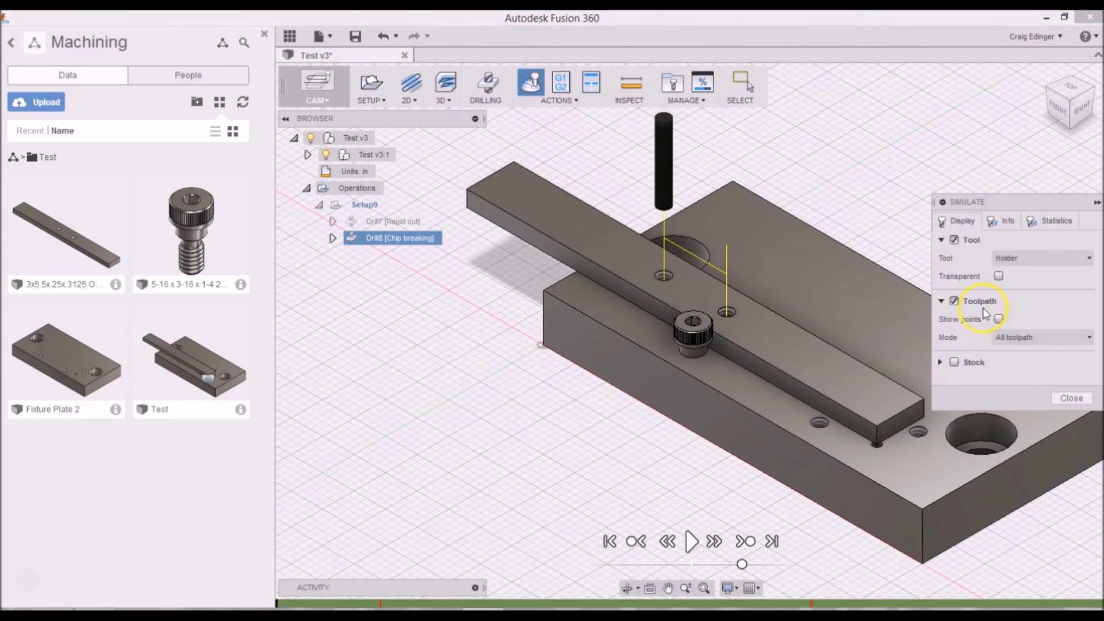
{"action": "left_click", "coordinate": [692, 542]}
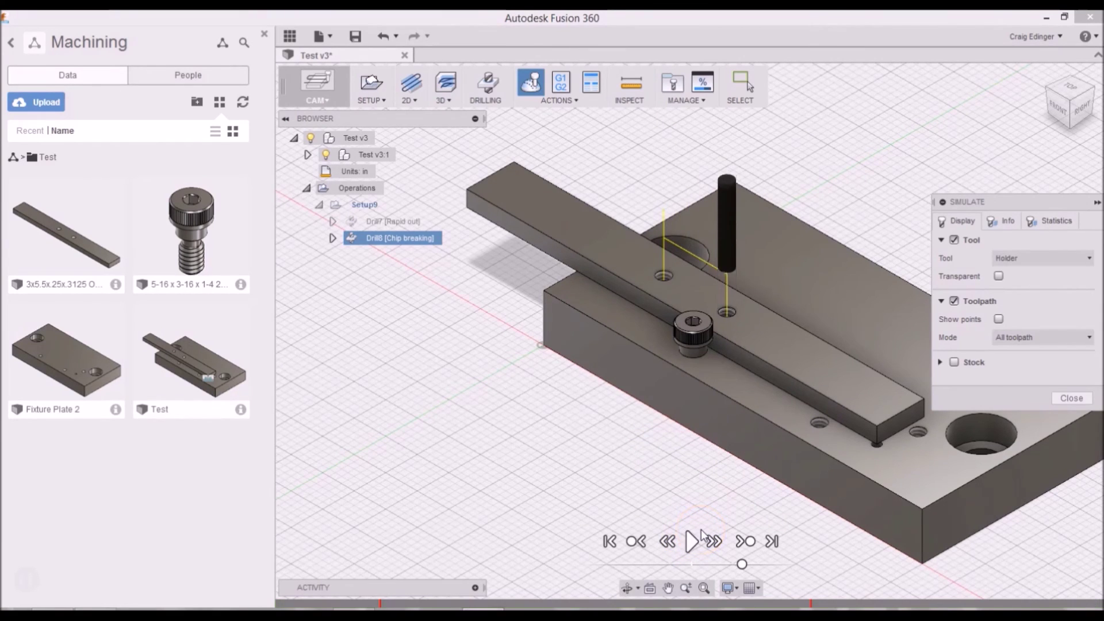
{"action": "left_click", "coordinate": [889, 444]}
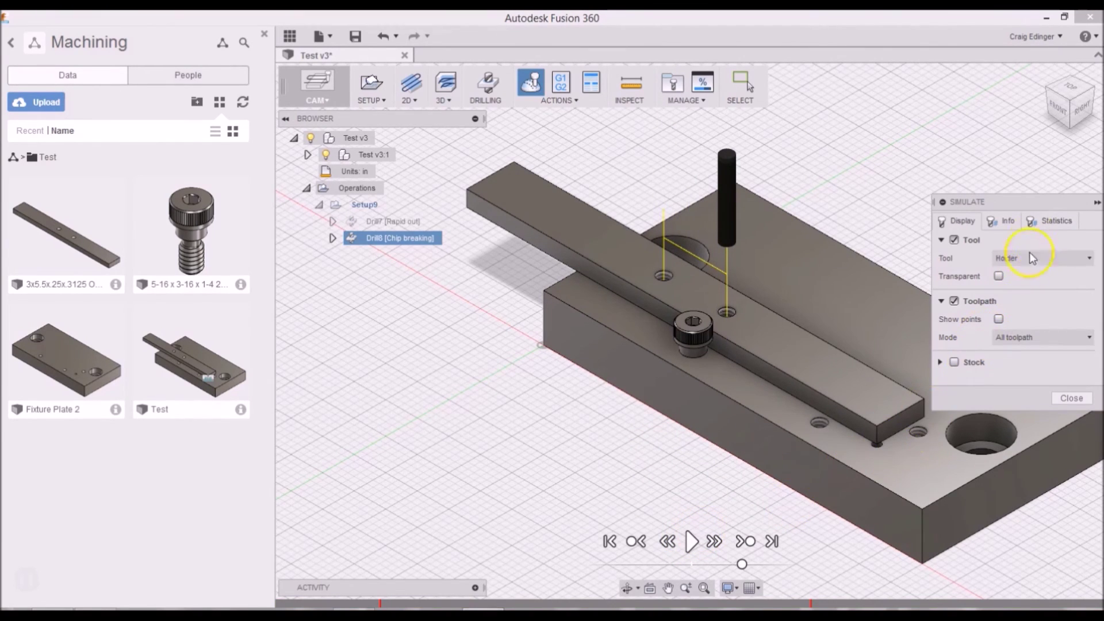
{"action": "left_click", "coordinate": [1054, 221]}
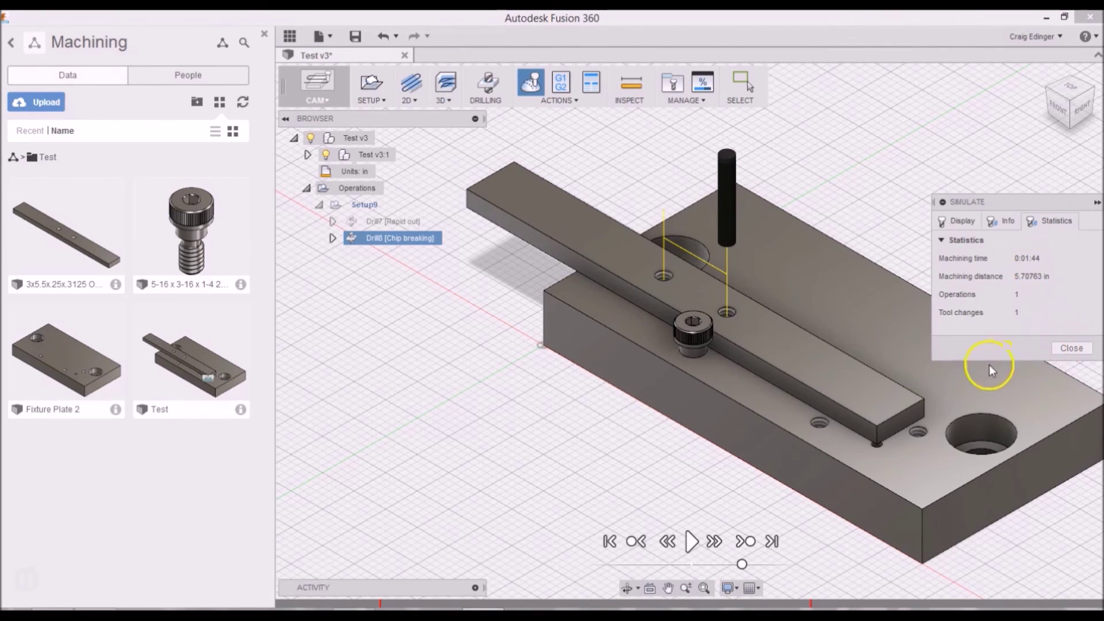
{"action": "left_click", "coordinate": [1068, 347]}
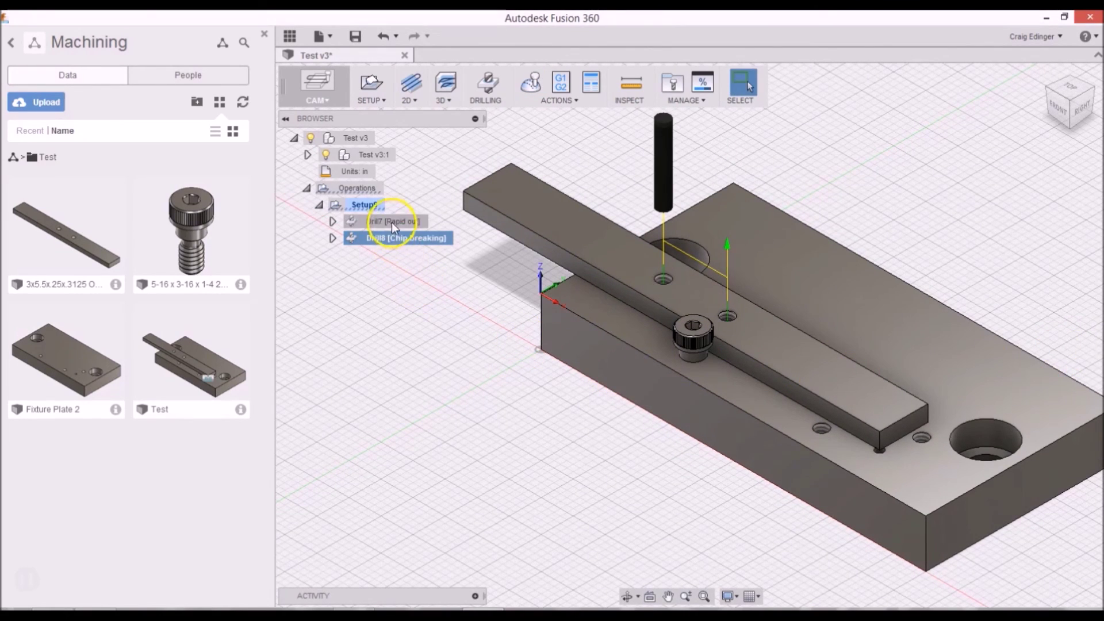
{"action": "left_click", "coordinate": [422, 312]}
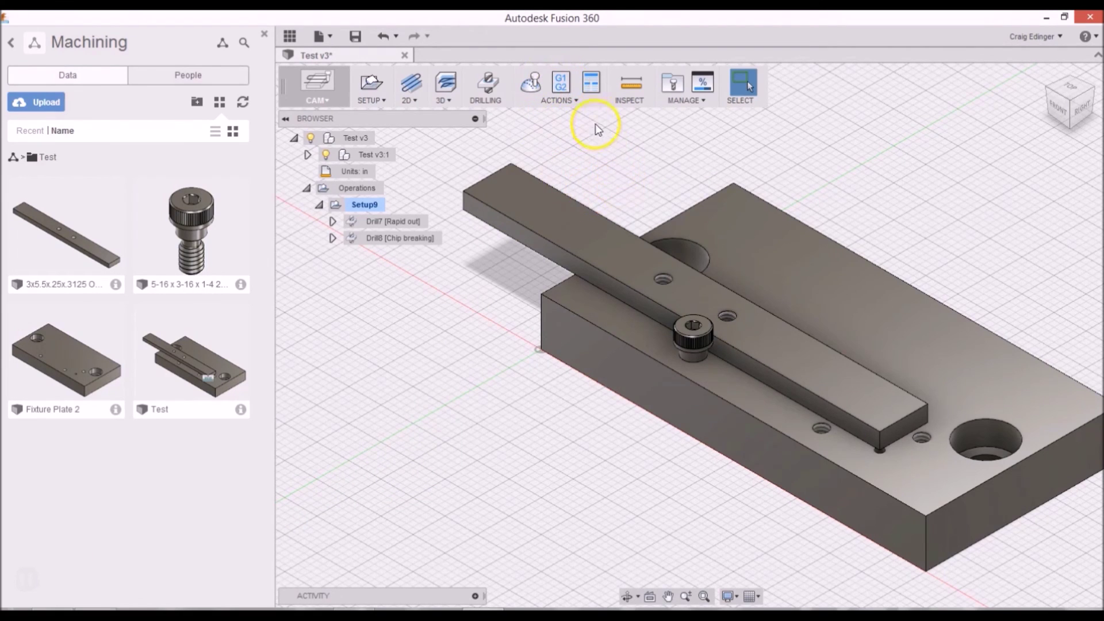
Post the setup with mach3mill.cps to a .tap file saved as Test in Dropbox
{"action": "left_click", "coordinate": [562, 84]}
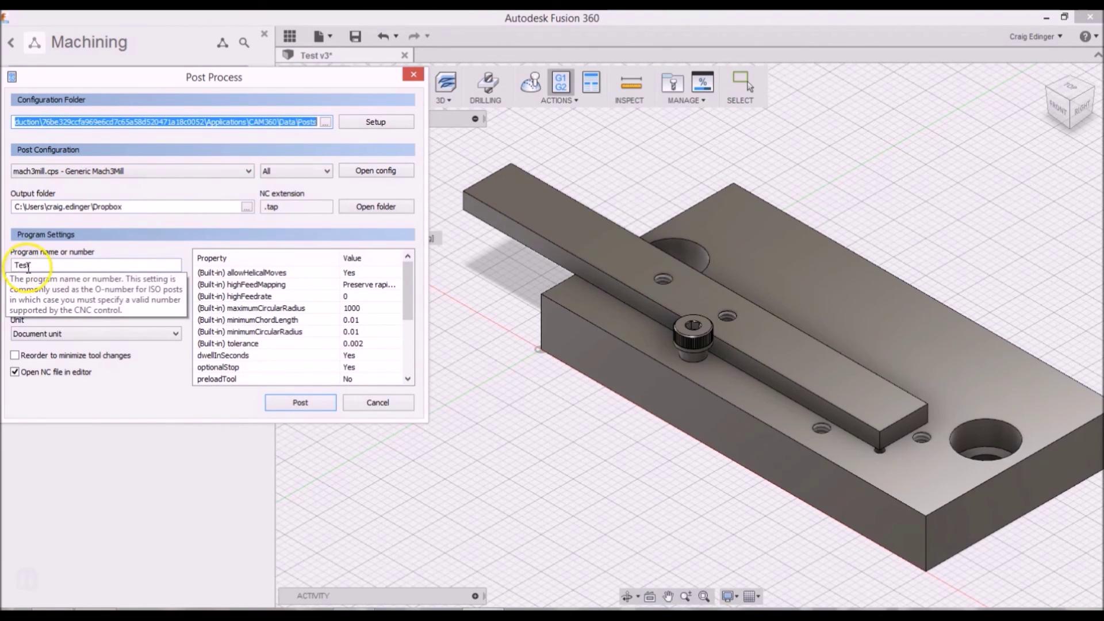
{"action": "left_click", "coordinate": [300, 402]}
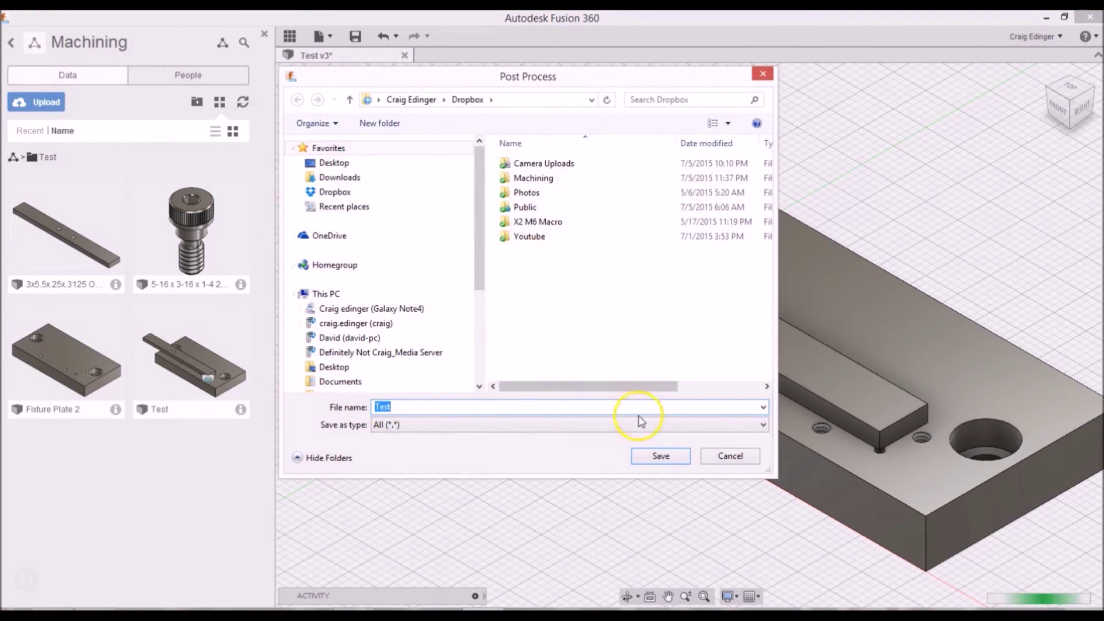
{"action": "left_click", "coordinate": [659, 457]}
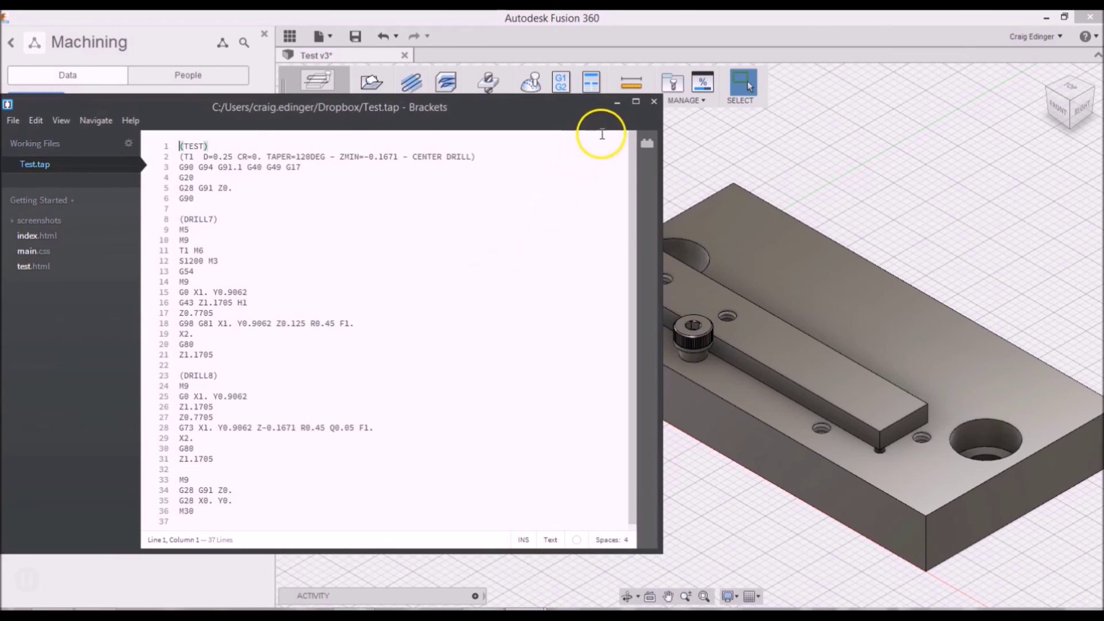
Close the empty Brackets window, leaving only the 37-line Test.tap G-code in view
{"action": "left_click_drag", "start_coordinate": [564, 109], "coordinate": [580, 181]}
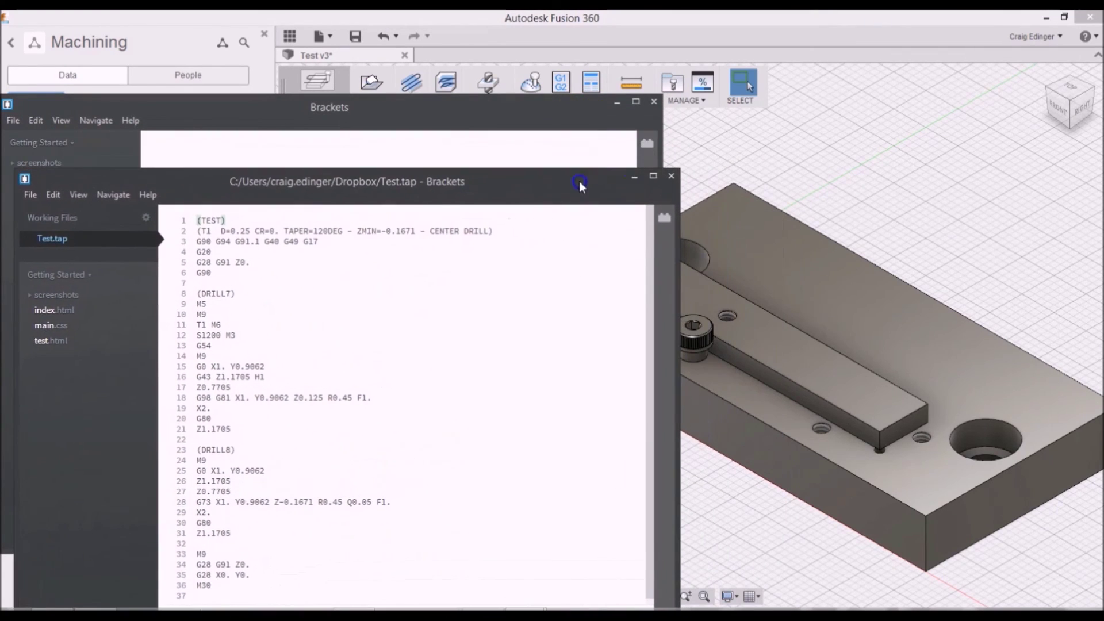
{"action": "left_click", "coordinate": [654, 102]}
{"action": "left_click_drag", "start_coordinate": [501, 187], "coordinate": [583, 122]}
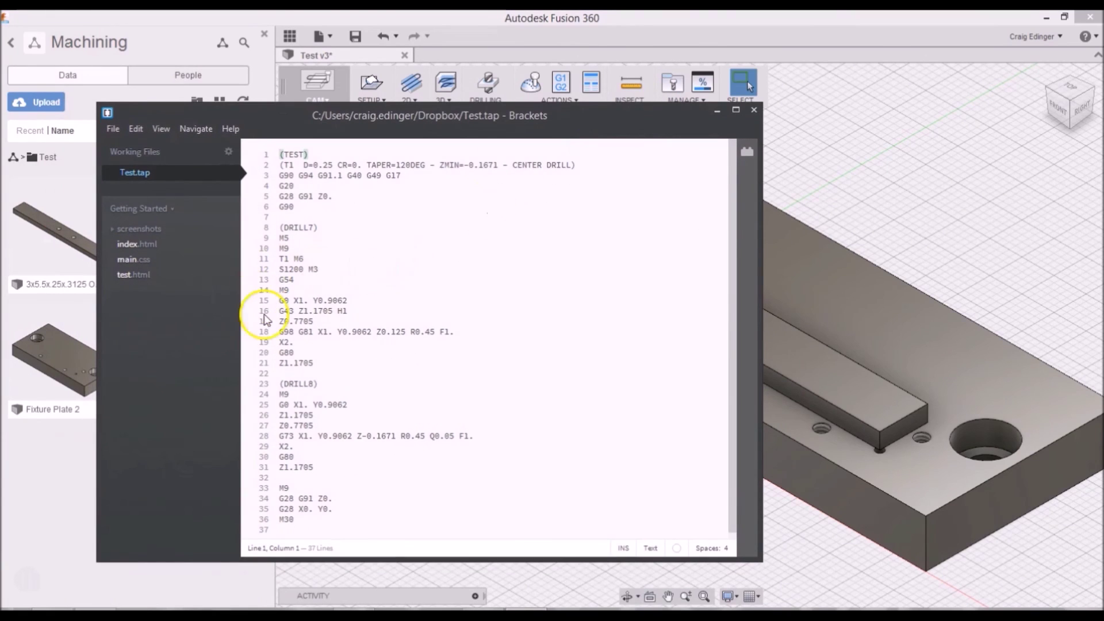